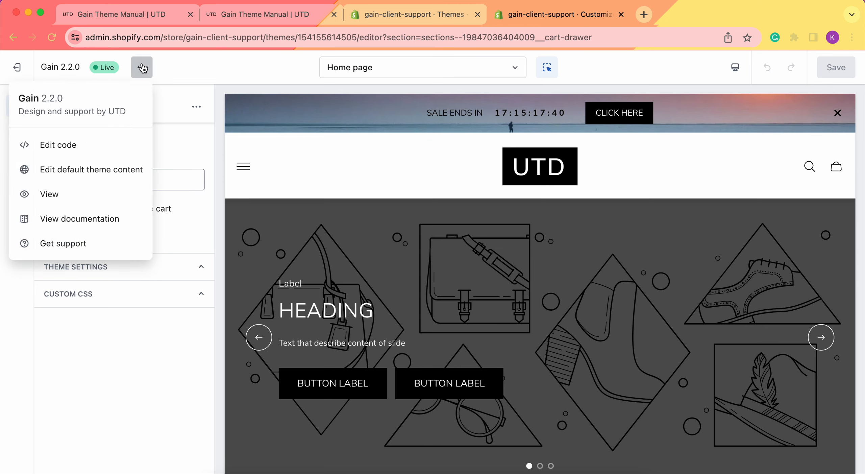
View the live storefront and open its shopping cart drawer.
click(71, 198)
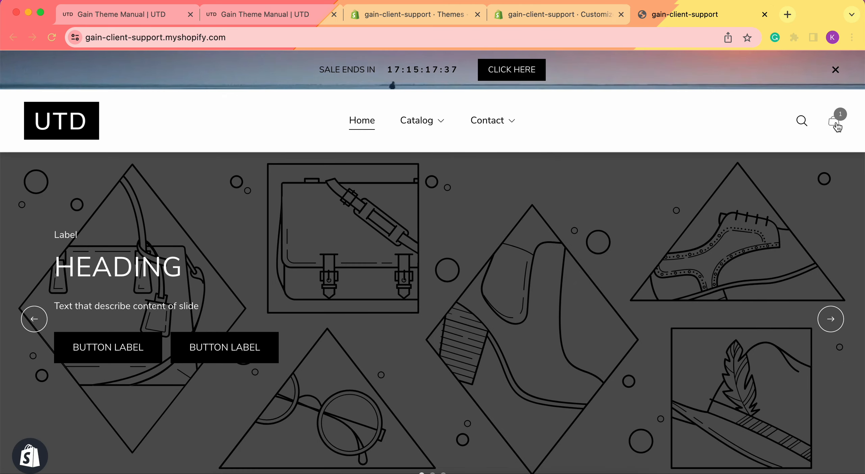
click(837, 127)
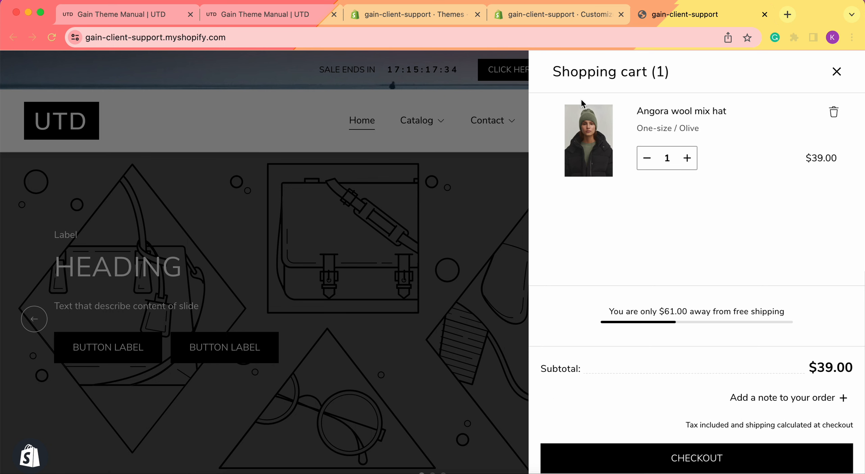
Return to the theme editor, set the cart drawer's heading to "Your cart" and save the theme.
click(575, 15)
click(36, 377)
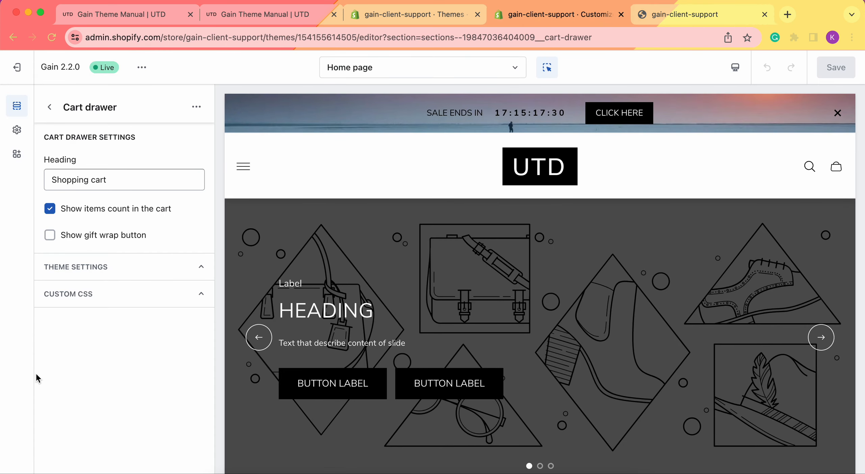
double_click(65, 181)
text(Your)
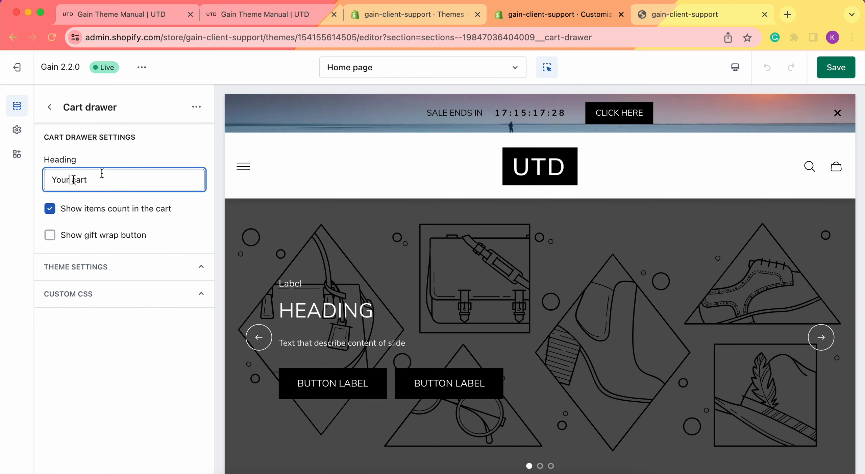
click(840, 75)
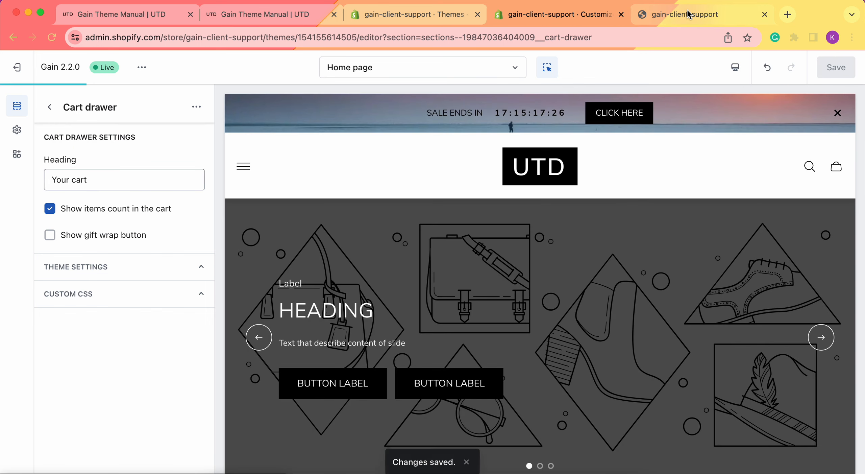
Check the cart drawer's heading and items count on the live storefront.
click(708, 14)
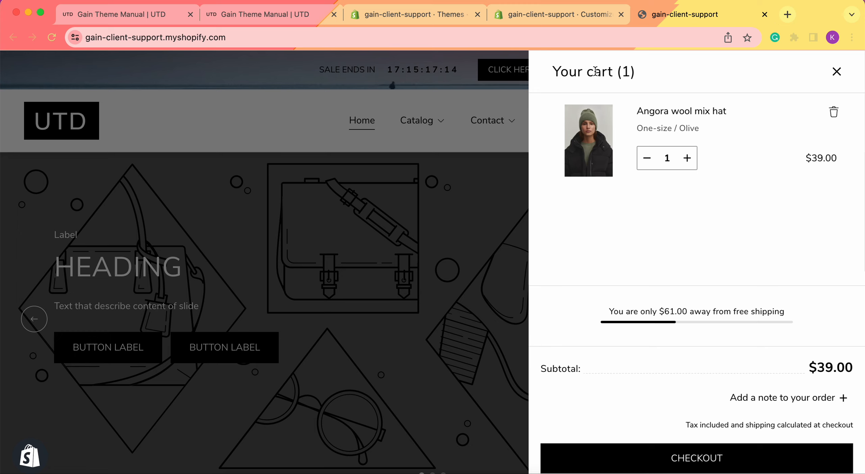
drag(637, 73, 615, 72)
click(635, 72)
Turn off the items count in the cart drawer settings and save the theme.
click(572, 15)
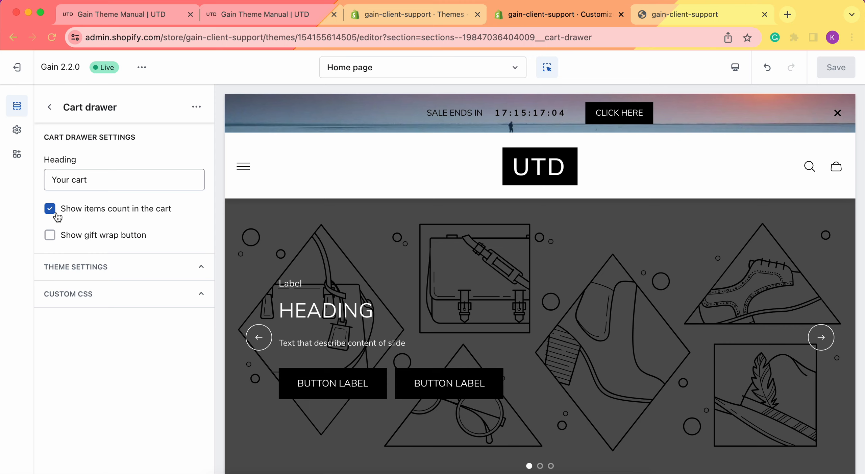
click(115, 215)
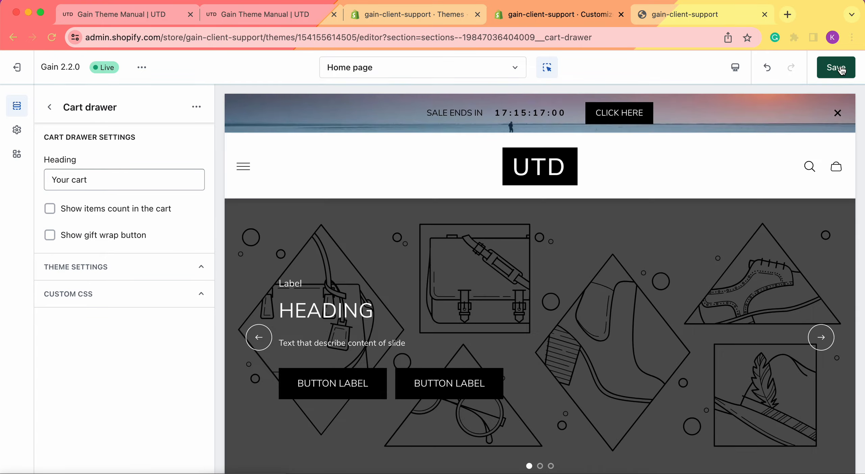
click(837, 68)
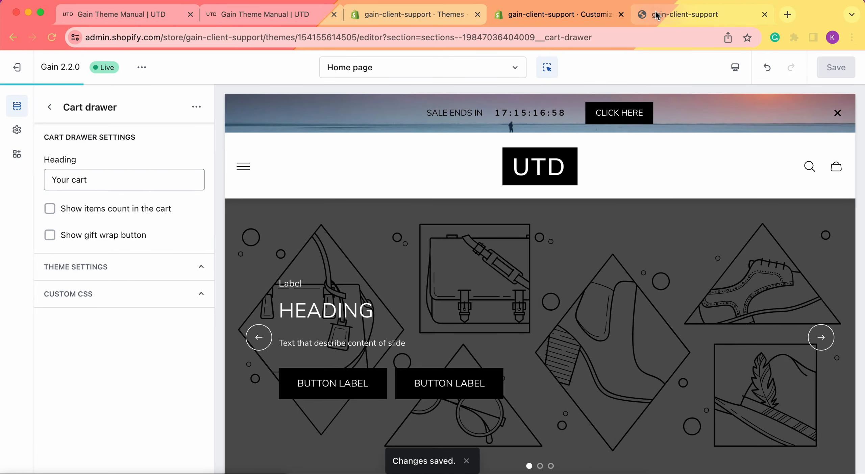
Reload the live storefront and reopen the cart drawer to examine its heading without the items count.
click(657, 15)
key(super+r)
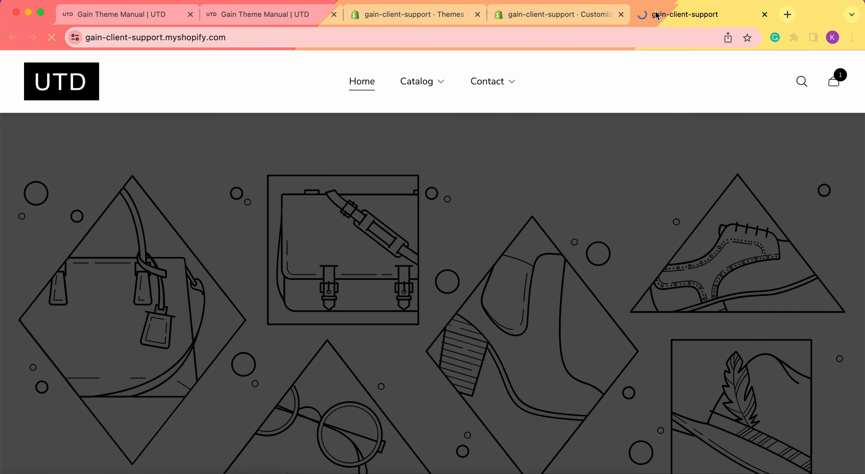
click(829, 118)
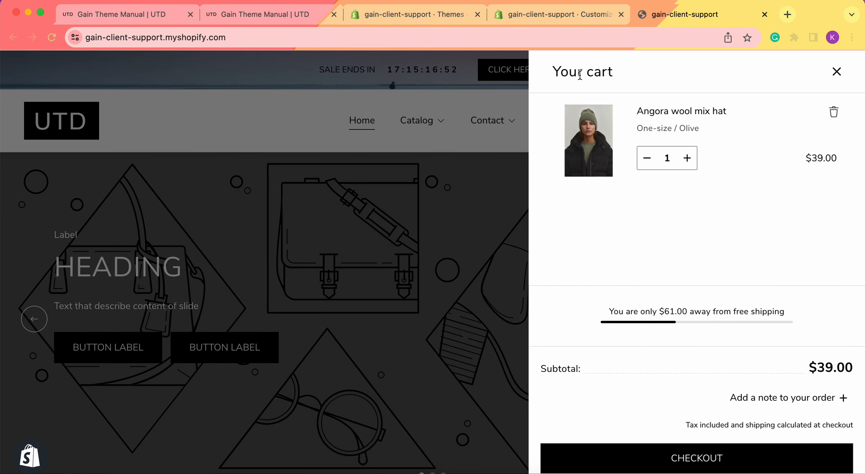
Turn the cart drawer's items count back on, save the theme and return to the storefront.
click(582, 20)
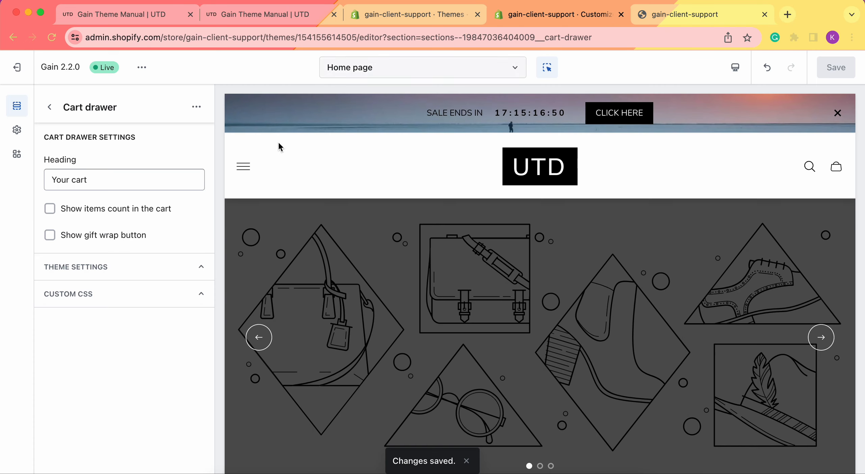
click(49, 208)
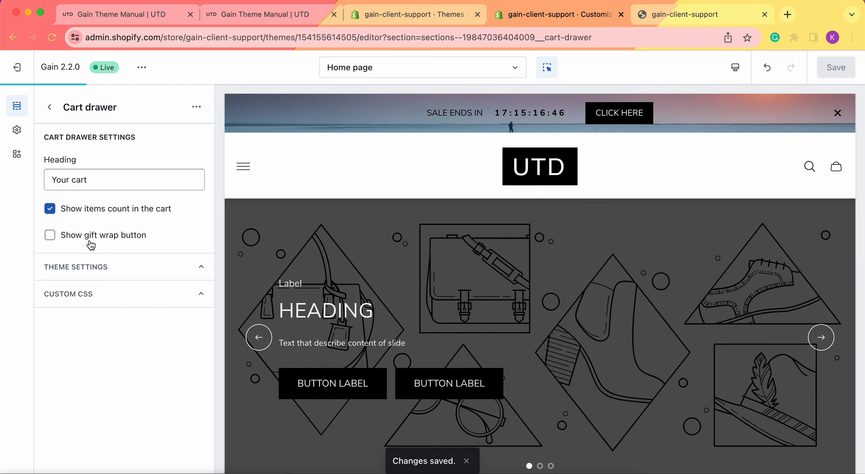
click(697, 13)
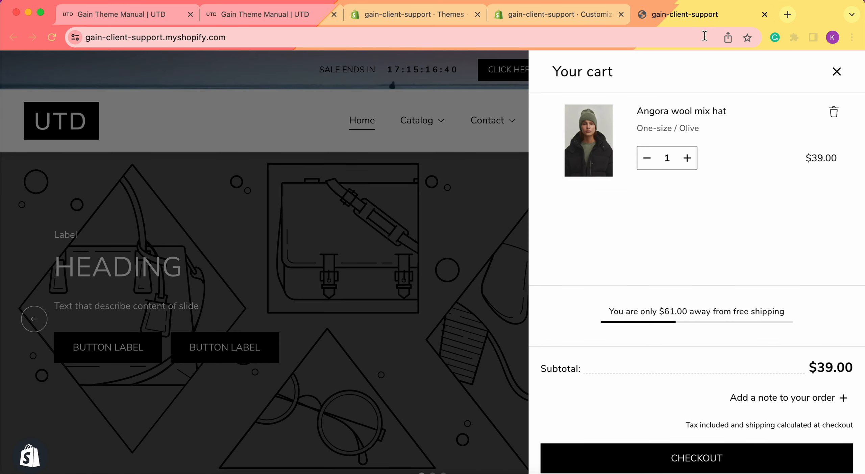
Open the product selection for the cart drawer's "You might also like" block in the theme editor.
click(574, 15)
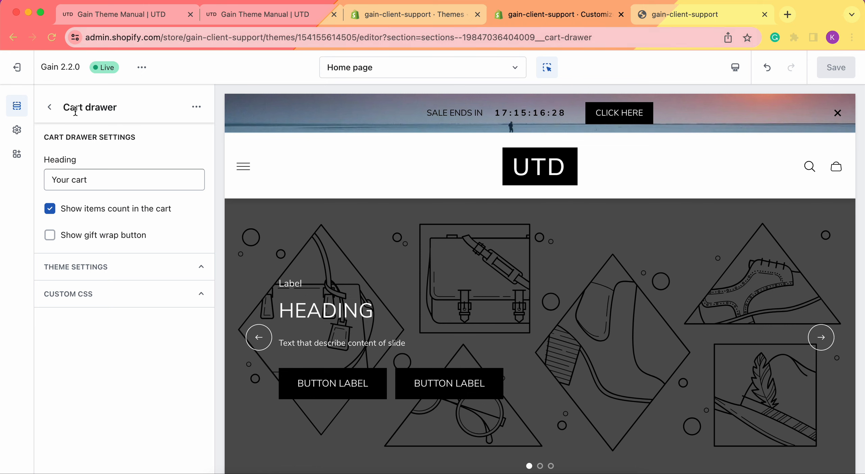
click(49, 106)
scroll(108, 199, up, 1)
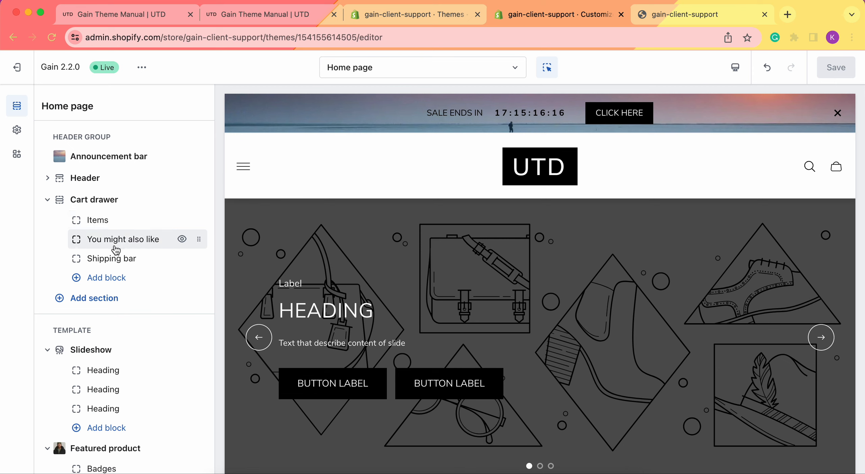
click(103, 248)
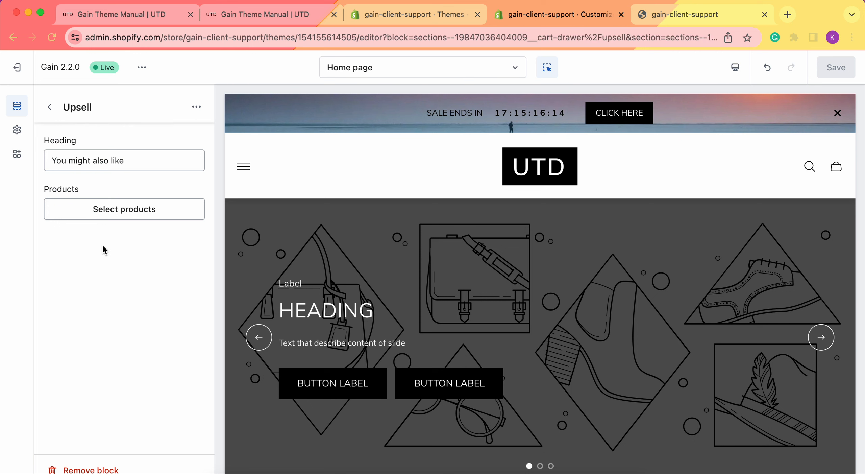
click(100, 213)
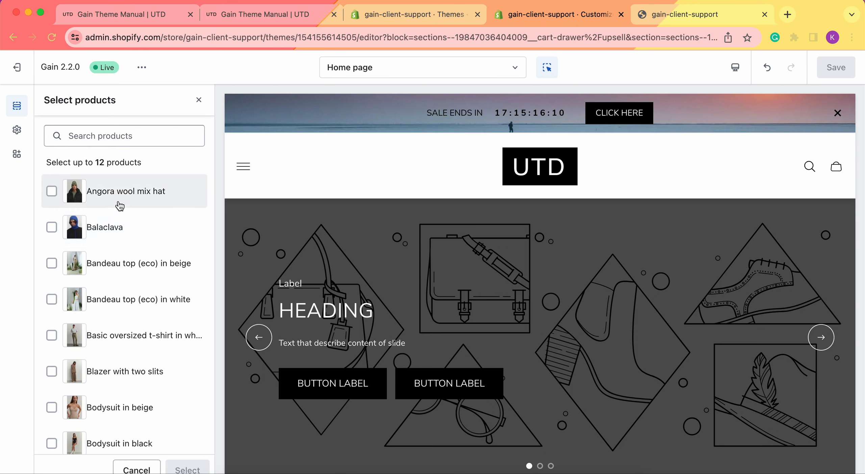
Choose Basic oversized t-shirt in white, Blazer with two slits and Bodysuit in beige as upsell products, and save the theme.
scroll(118, 291, down, 2)
click(51, 300)
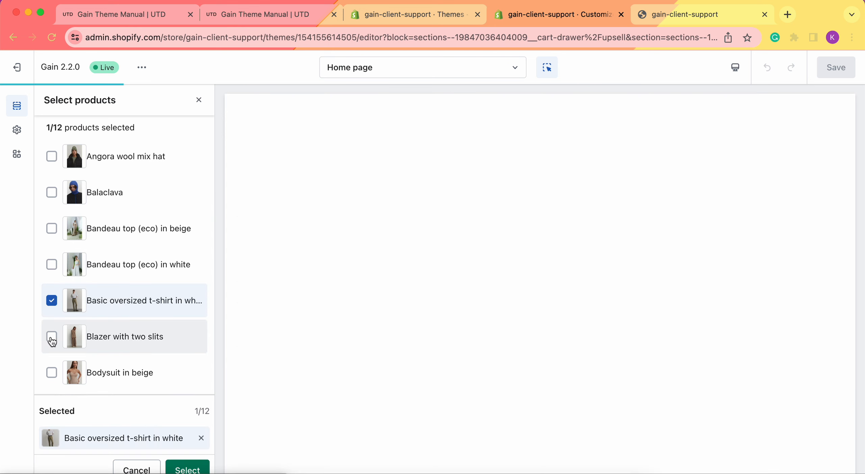
click(51, 336)
scroll(52, 338, down, 2)
click(51, 308)
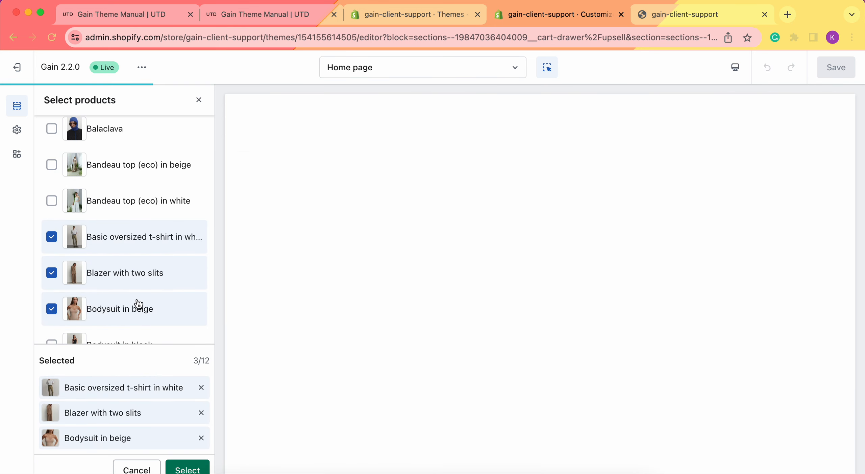
scroll(136, 304, down, 2)
click(188, 469)
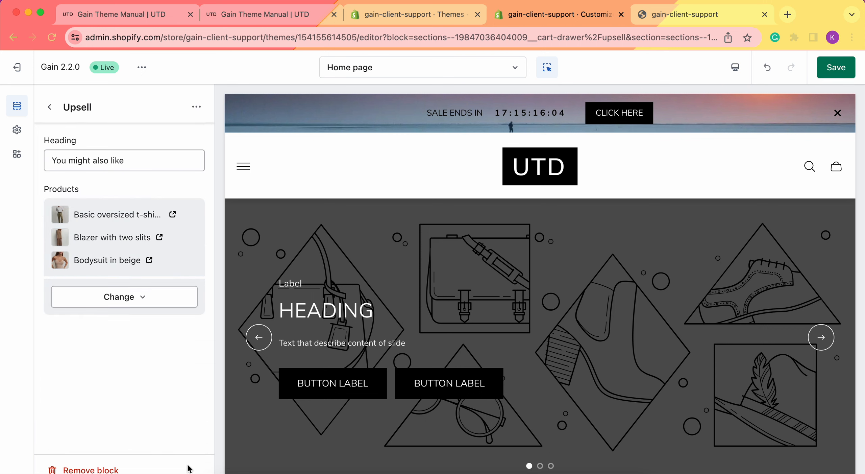
click(840, 72)
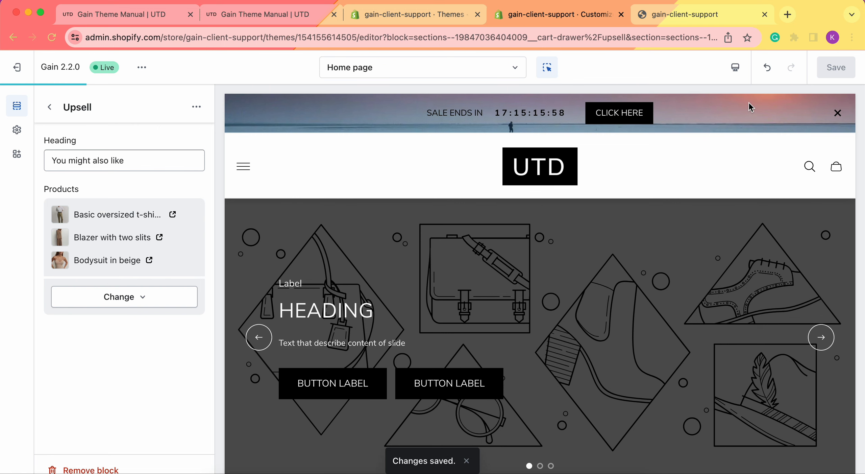
Reload the storefront and examine the "You might also like" products in the cart drawer.
click(739, 14)
key(super+r)
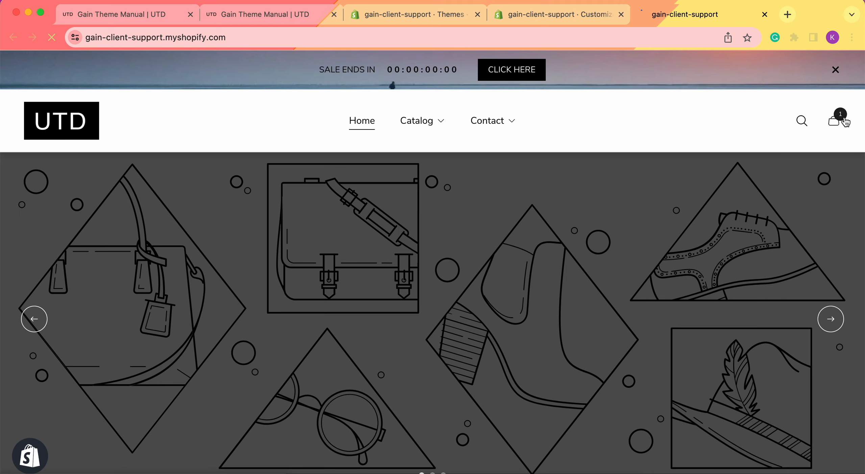
click(845, 122)
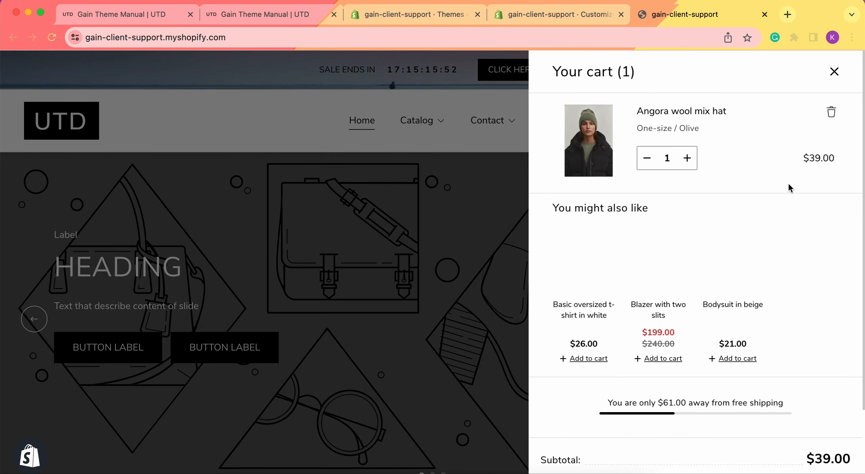
scroll(721, 292, down, 1)
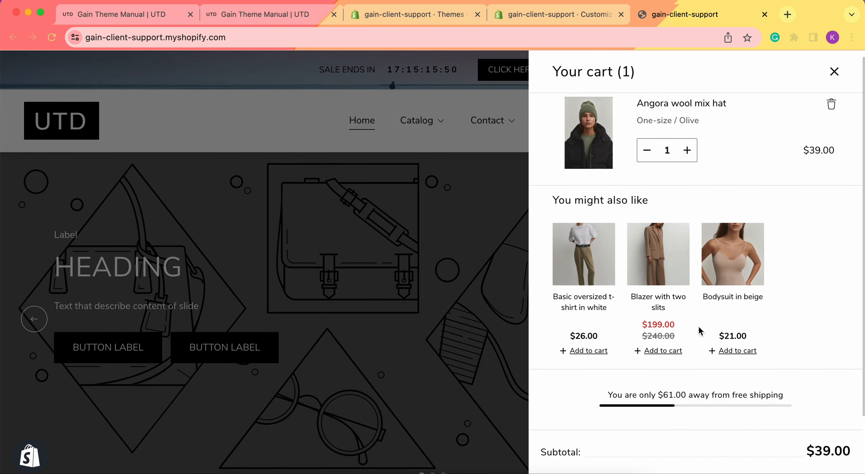
scroll(796, 299, up, 1)
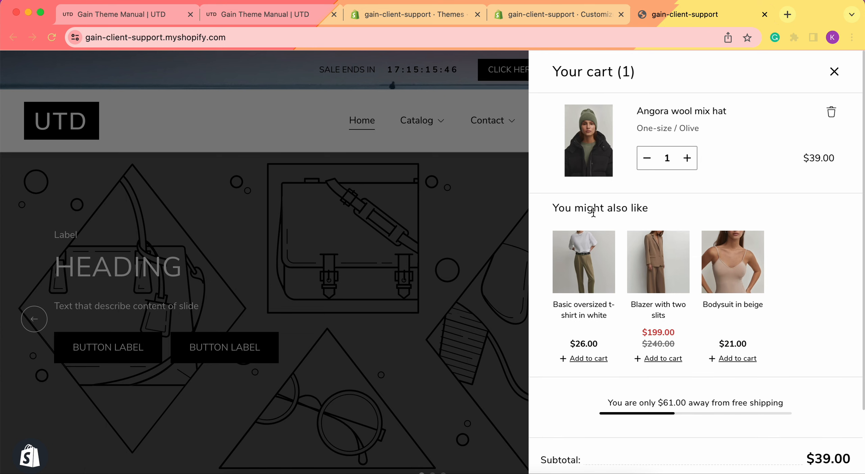
Return to the theme editor and examine the Upsell block's heading setting.
click(604, 14)
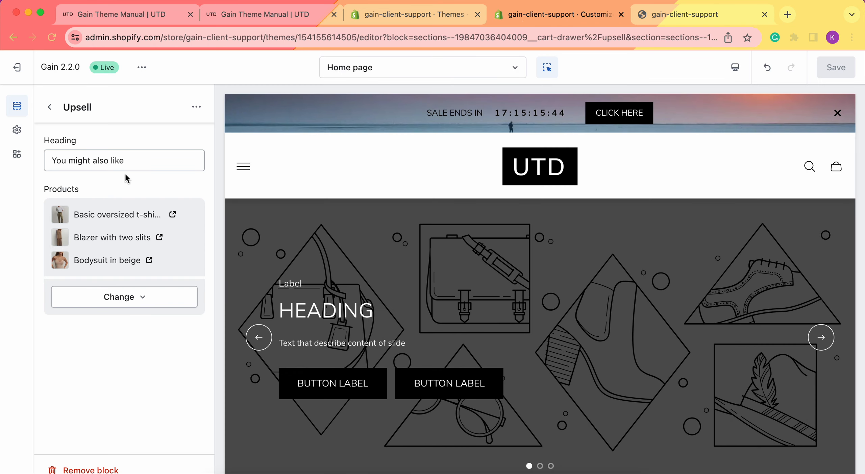
triple_click(147, 162)
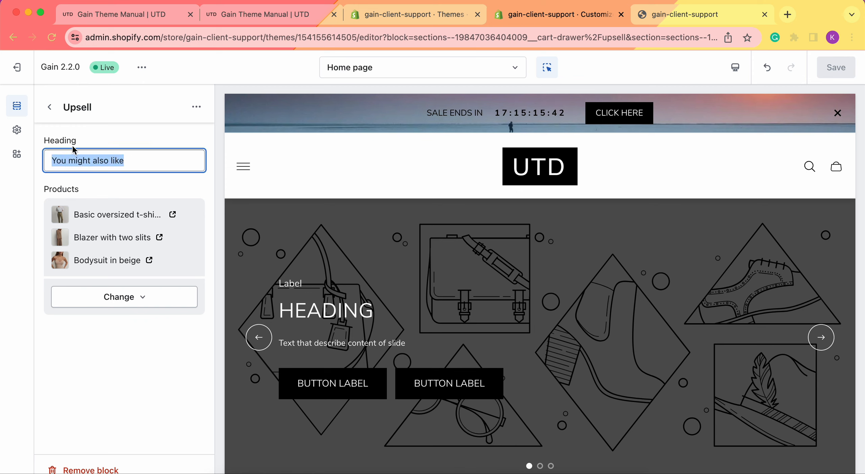
click(136, 162)
Open the cart drawer's Shipping bar block settings and examine the free shipping bar on the storefront.
click(55, 112)
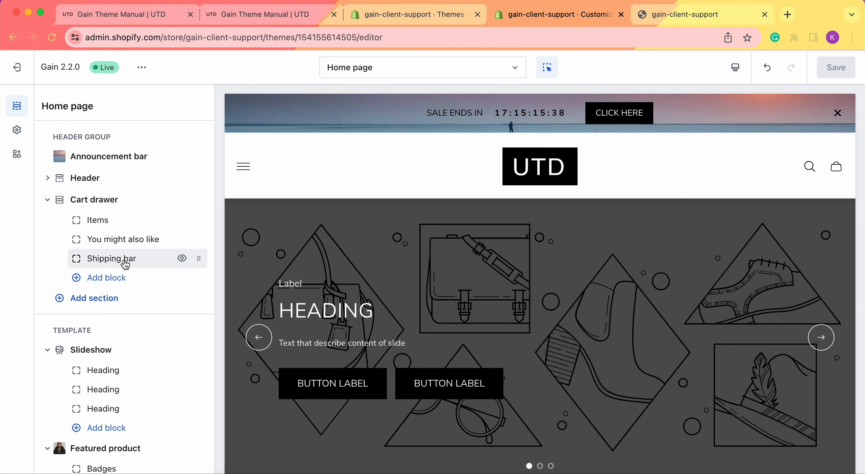
click(111, 258)
click(690, 13)
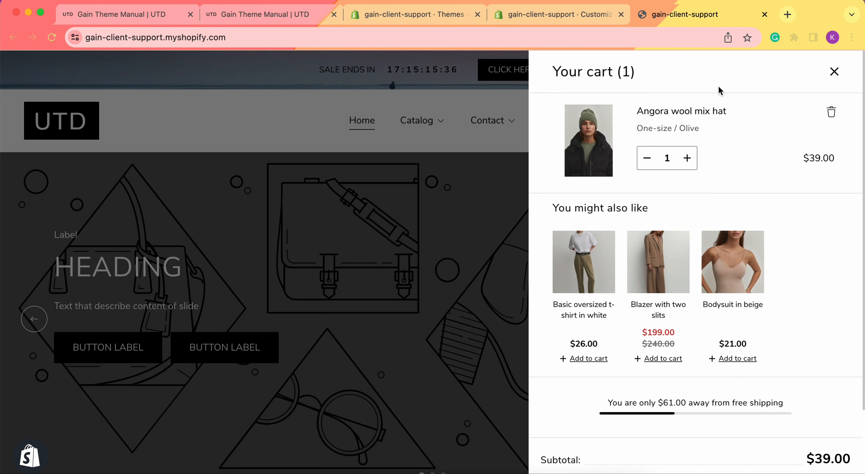
scroll(661, 338, down, 2)
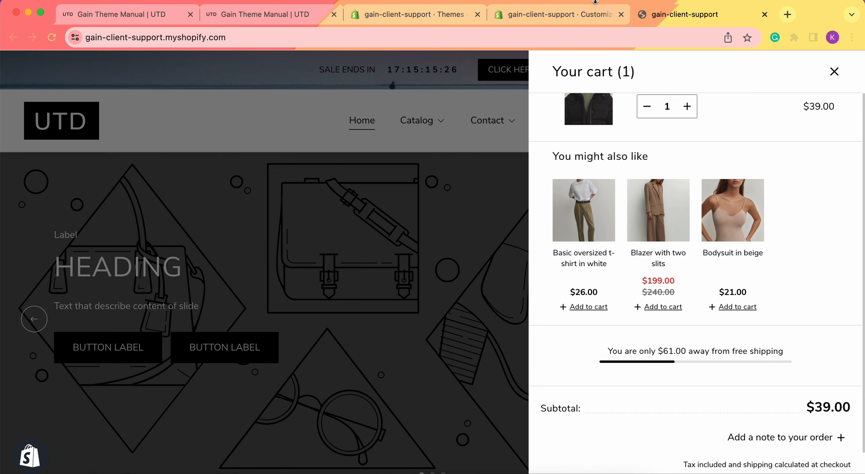
Review the Shipping bar block's free shipping amount, shipping message and congratulatory message settings in the theme editor.
click(563, 16)
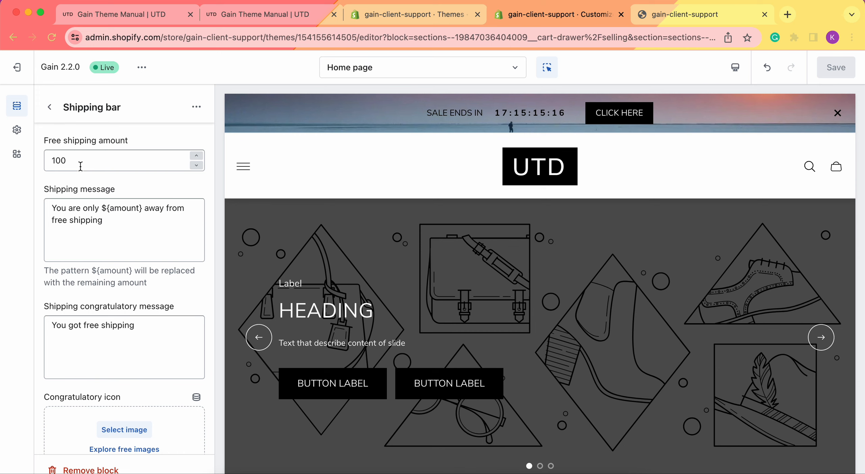
scroll(81, 166, down, 1)
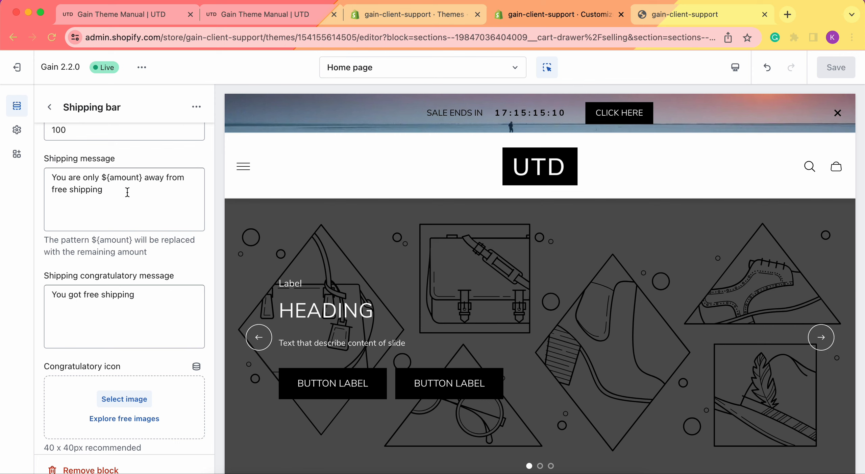
scroll(127, 192, down, 1)
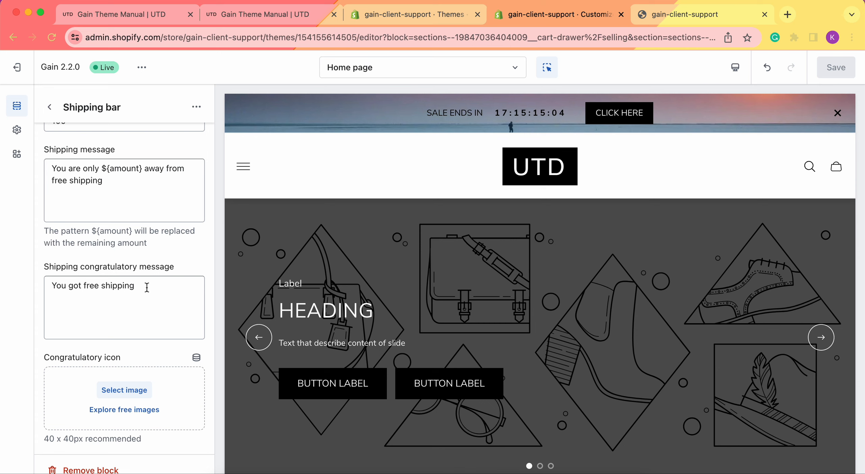
drag(147, 287, 46, 286)
click(125, 287)
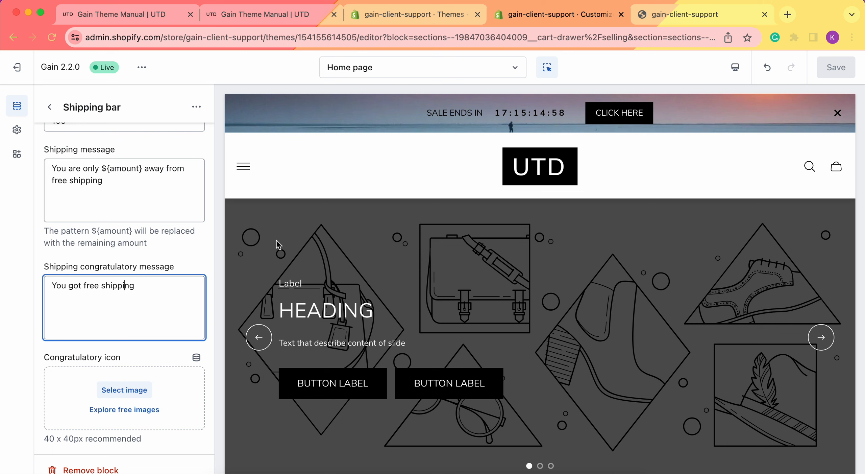
Leave the Shipping bar block and review the general options in the theme settings' Cart section.
scroll(156, 173, up, 2)
click(50, 108)
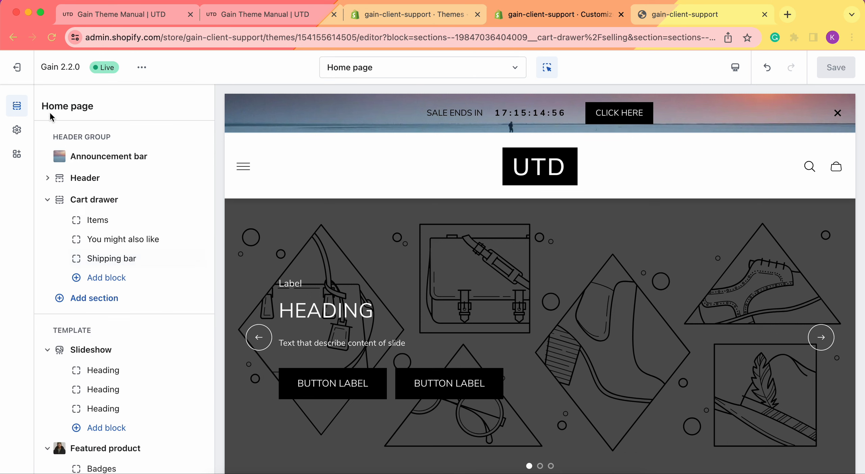
click(17, 134)
click(103, 240)
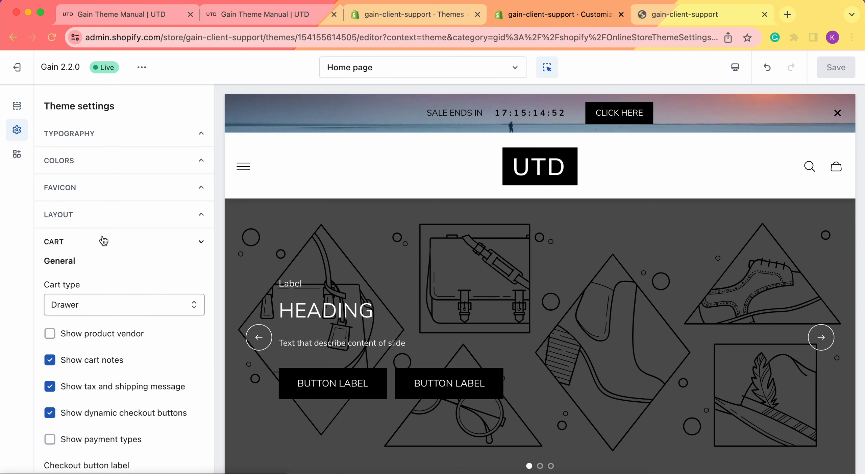
scroll(112, 226, down, 3)
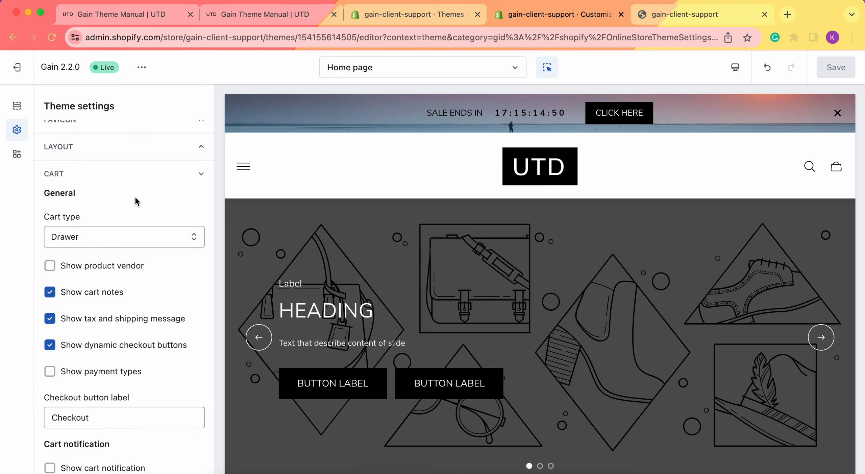
scroll(135, 202, down, 1)
scroll(117, 179, down, 1)
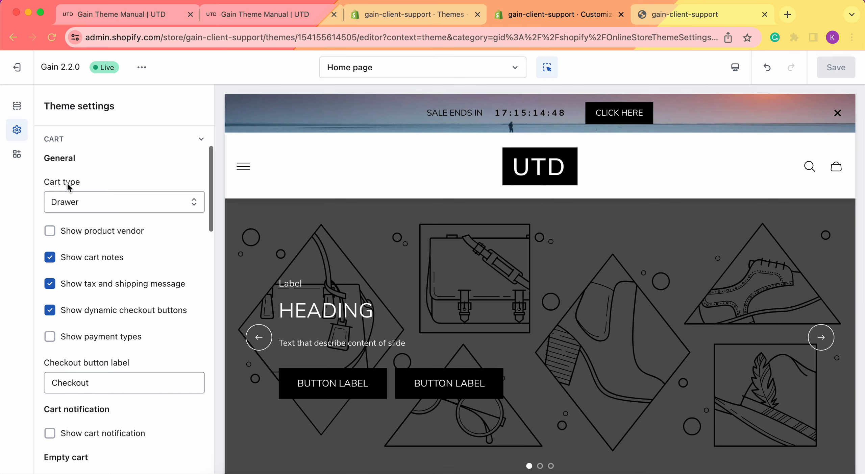
Set the cart type to Page in the theme settings and save the change.
click(86, 200)
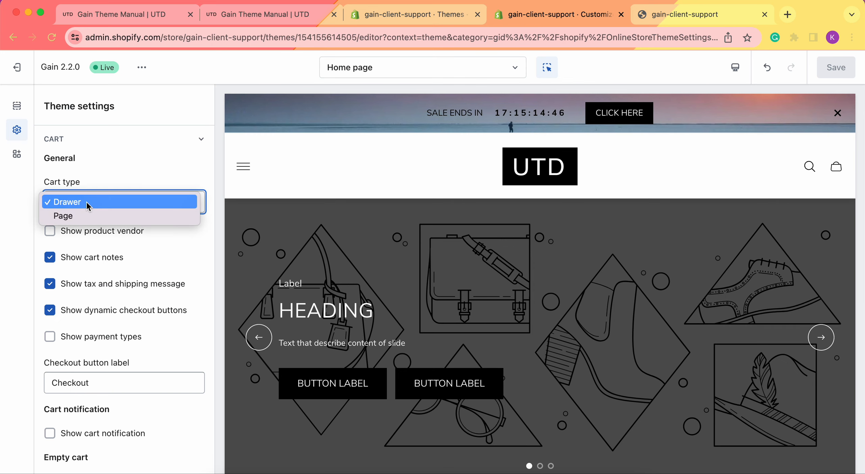
click(86, 216)
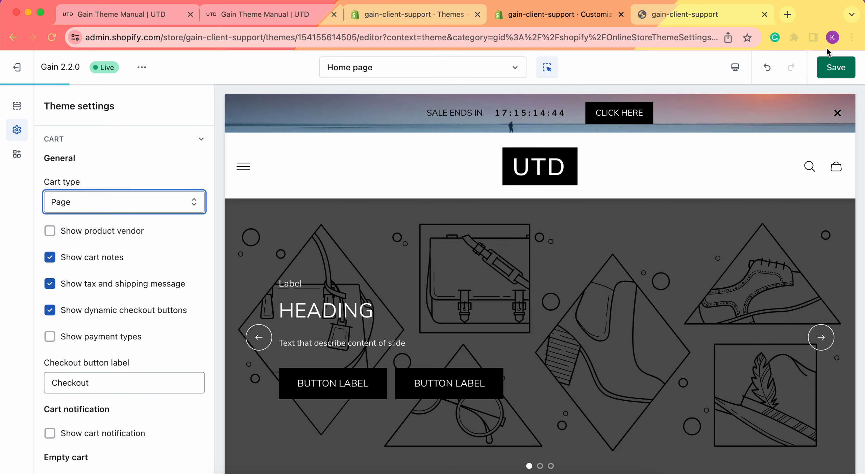
click(836, 69)
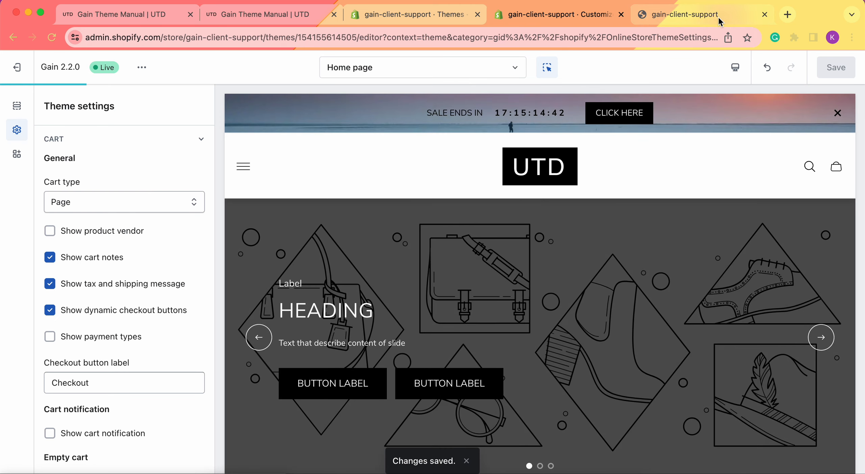
Close the storefront's cart drawer, reload the store and examine the cart as a full page.
click(712, 14)
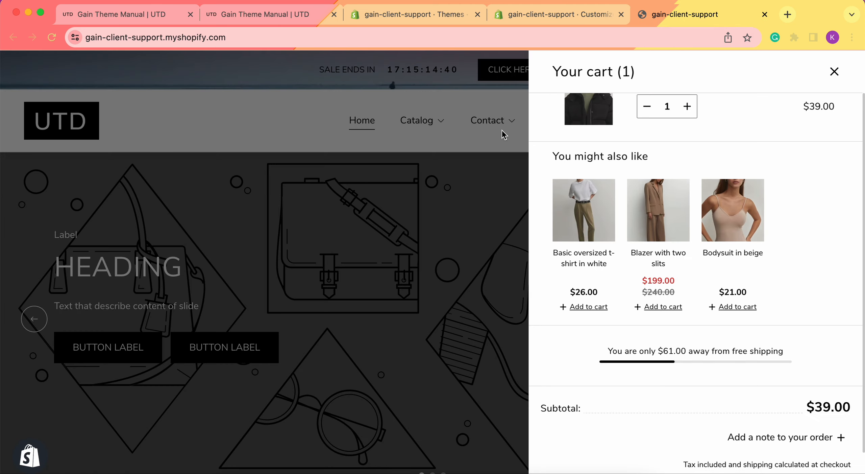
click(834, 71)
key(super+r)
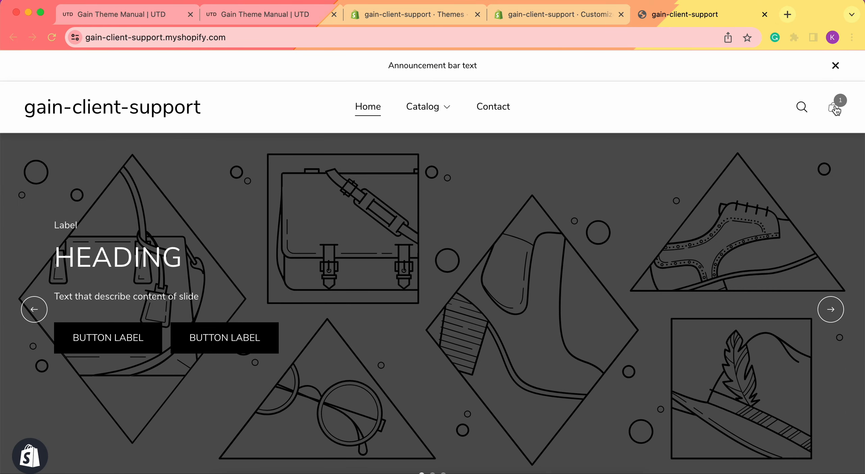
click(834, 108)
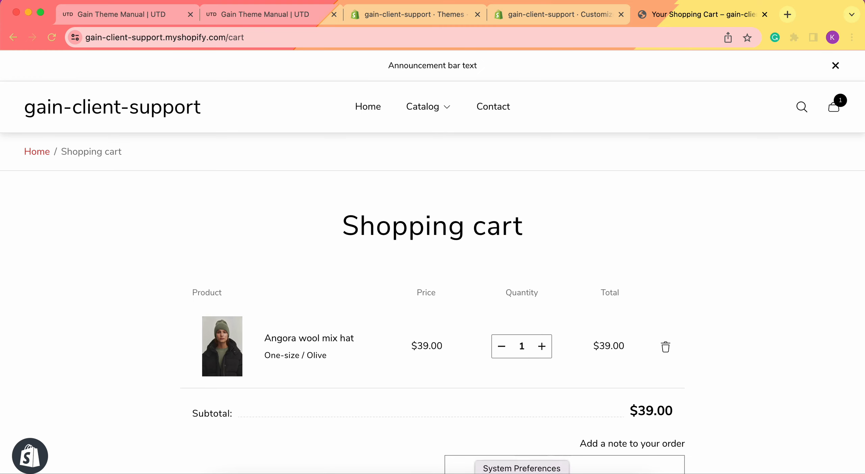
scroll(779, 214, down, 1)
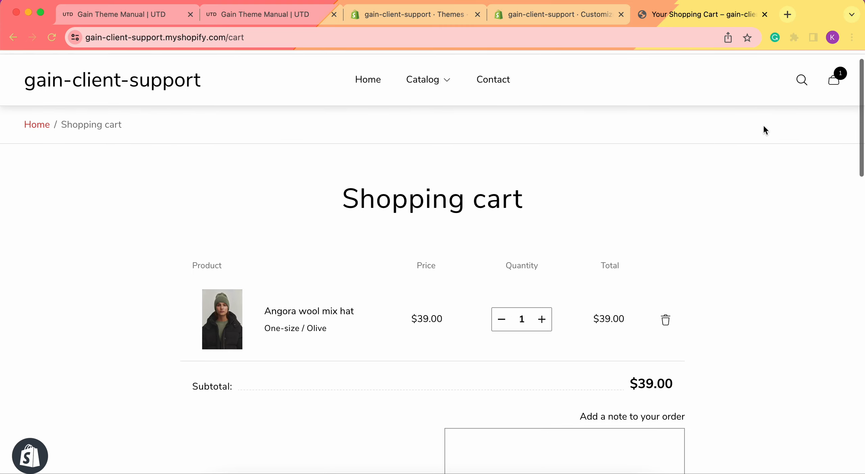
Set the cart type to Drawer in the theme editor and save the change.
click(558, 12)
click(77, 198)
click(81, 187)
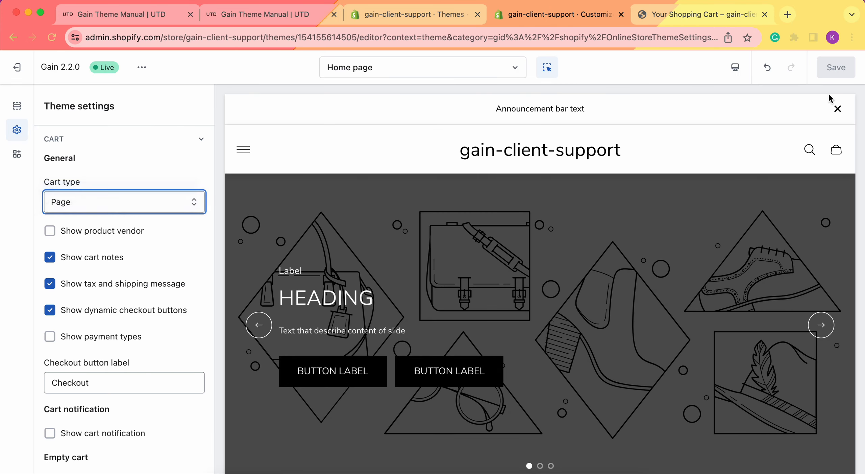
click(836, 68)
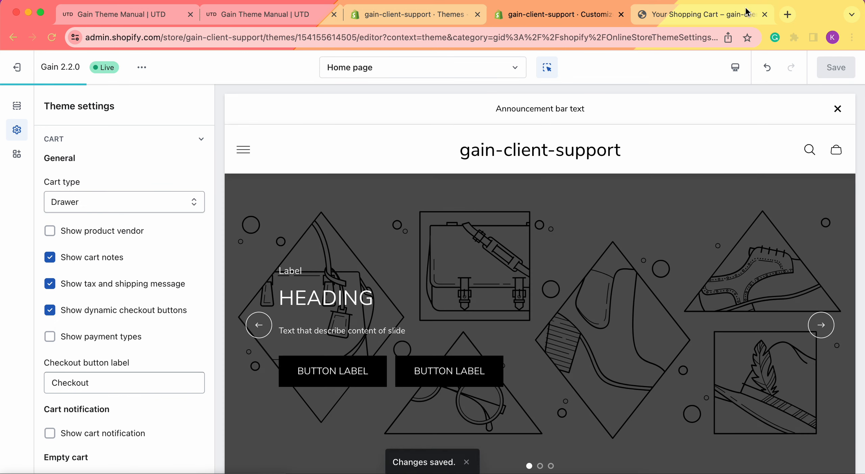
Bring the storefront back to its home page and review the cart notes option in the theme editor's Cart settings.
click(723, 15)
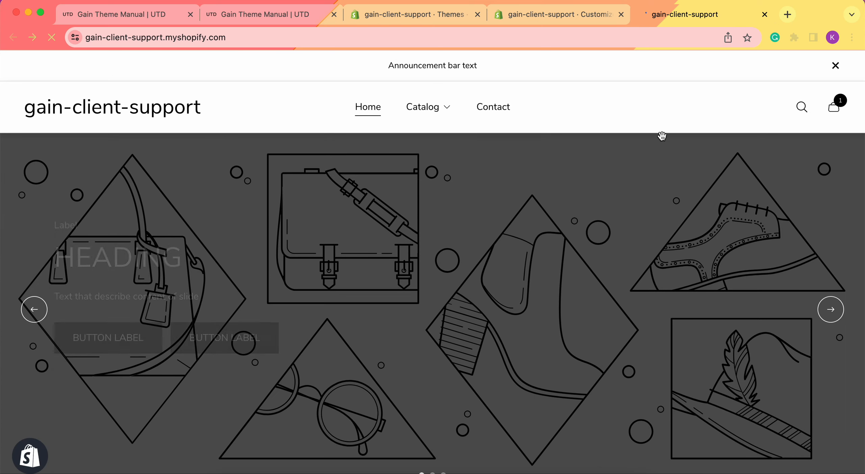
click(559, 19)
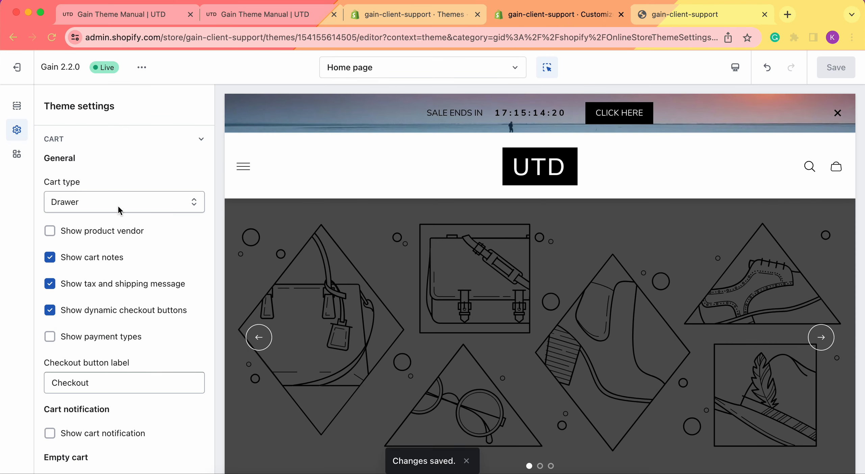
scroll(119, 205, down, 1)
scroll(136, 207, down, 1)
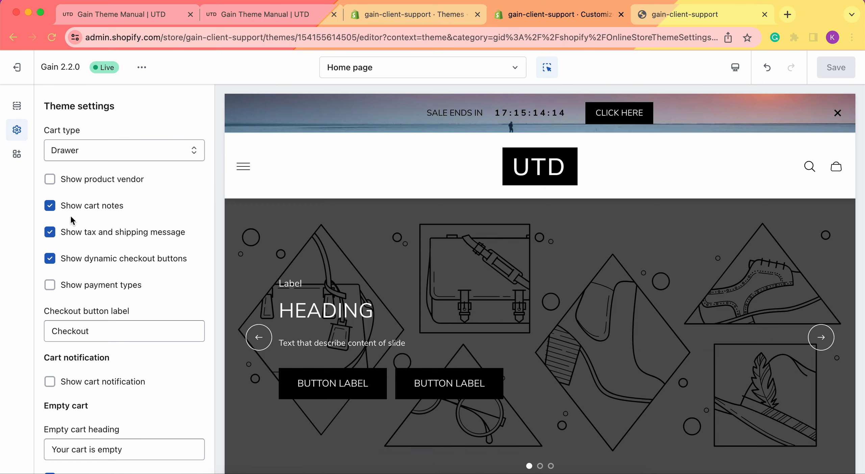
Open the storefront's cart page, dismiss the announcement bar and go back to the reloaded home page.
click(700, 15)
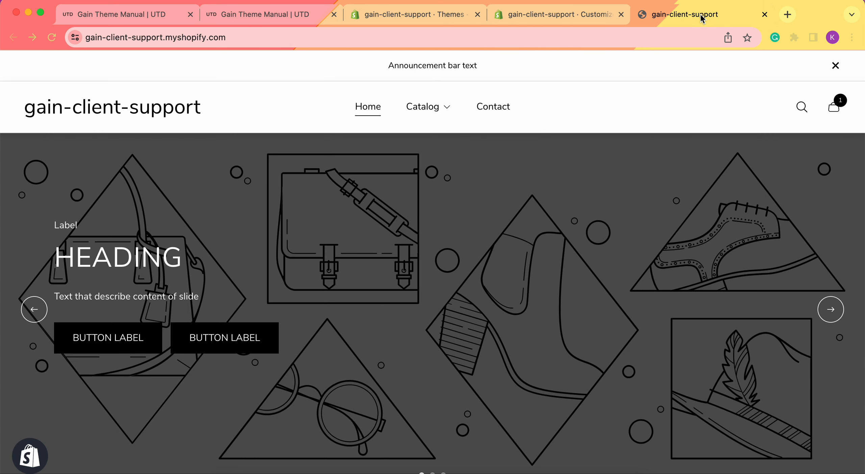
click(843, 114)
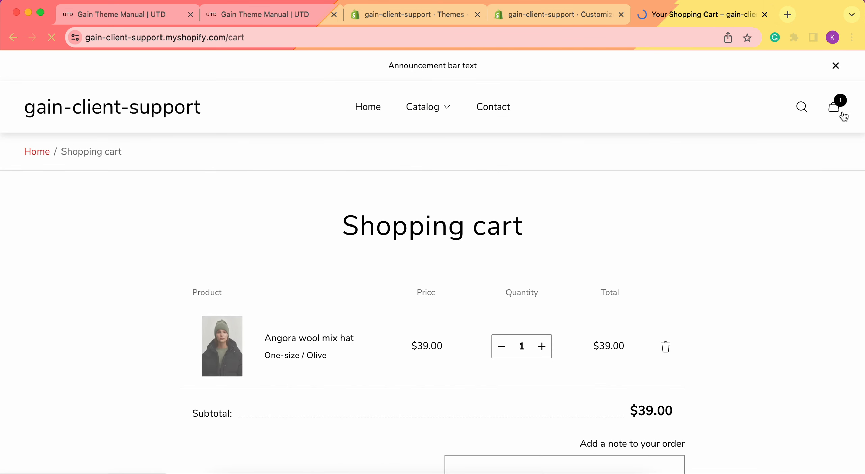
click(836, 66)
scroll(500, 131, left, 5)
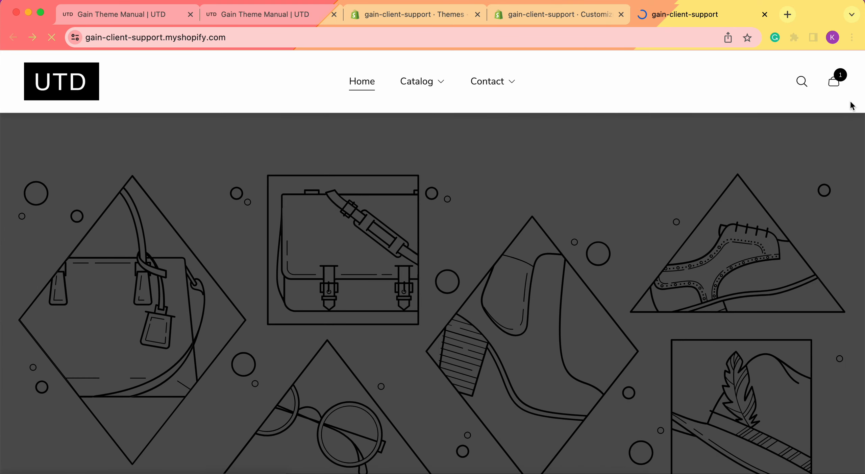
Open the cart drawer on the storefront and expand the order note field to examine it.
click(835, 82)
scroll(822, 120, down, 5)
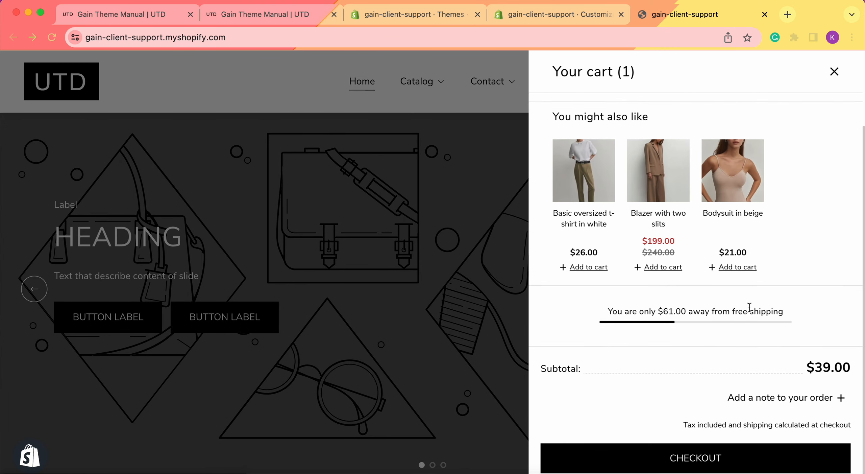
click(771, 406)
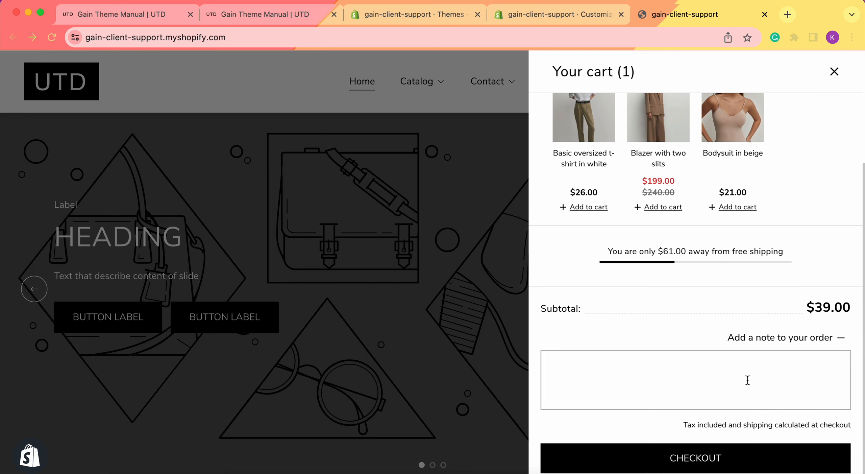
click(634, 376)
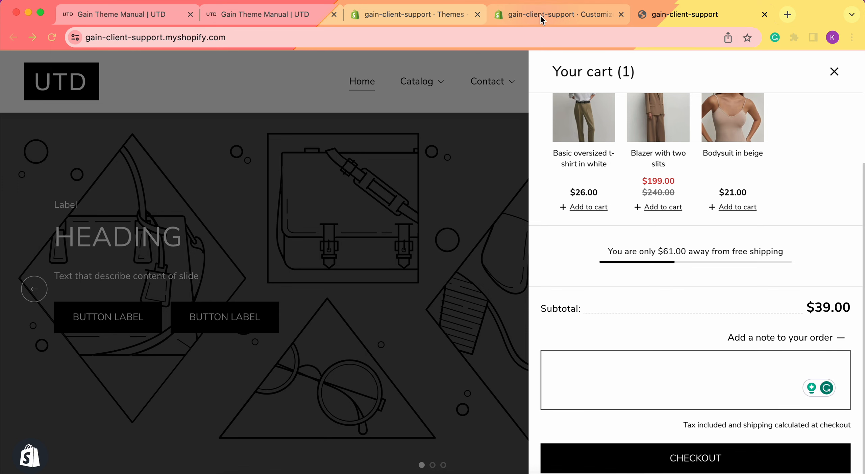
Enable Show payment types in the theme editor's Cart settings and save the change.
click(541, 16)
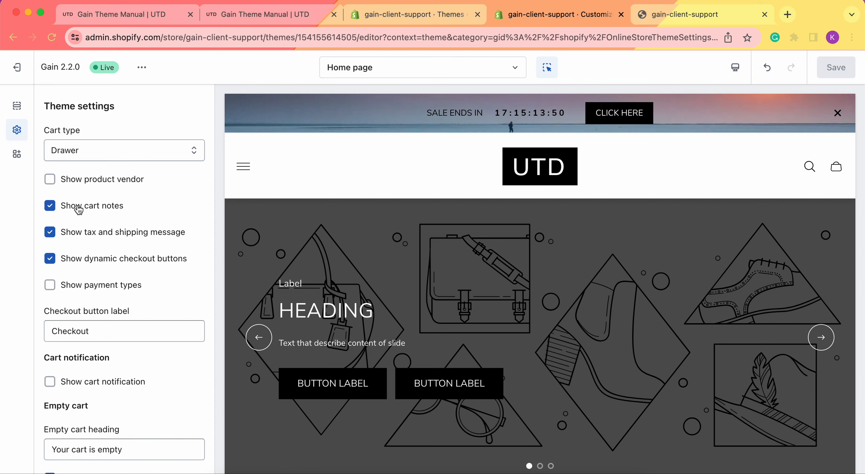
scroll(79, 210, down, 2)
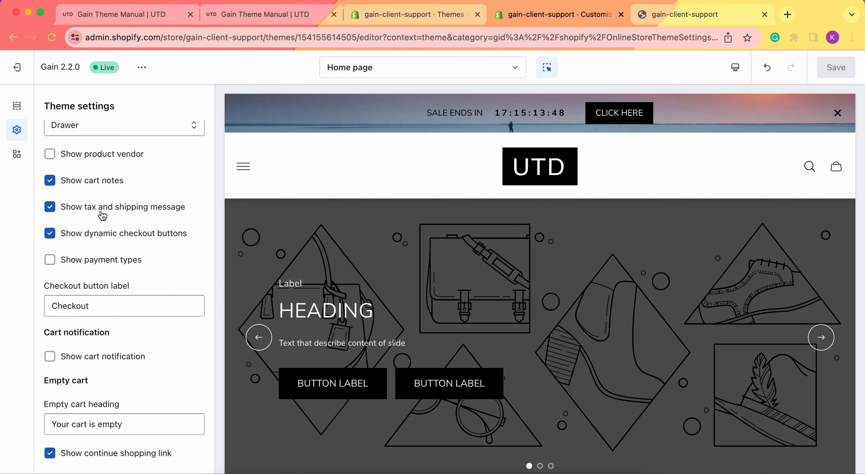
scroll(126, 222, down, 1)
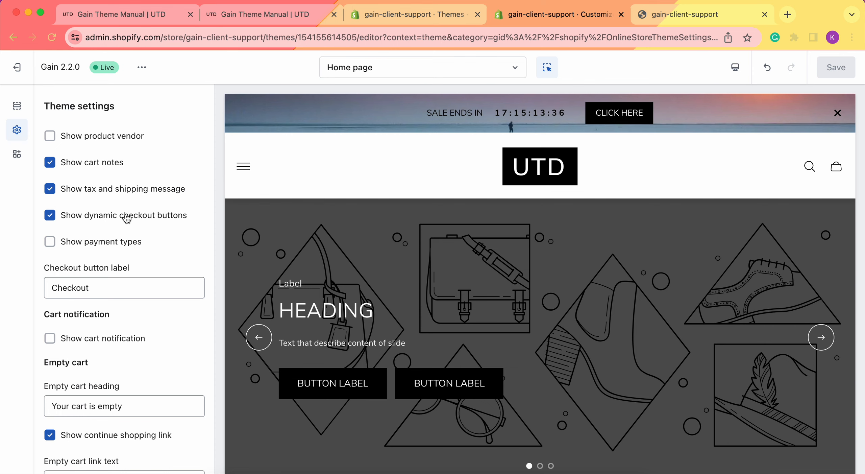
click(89, 248)
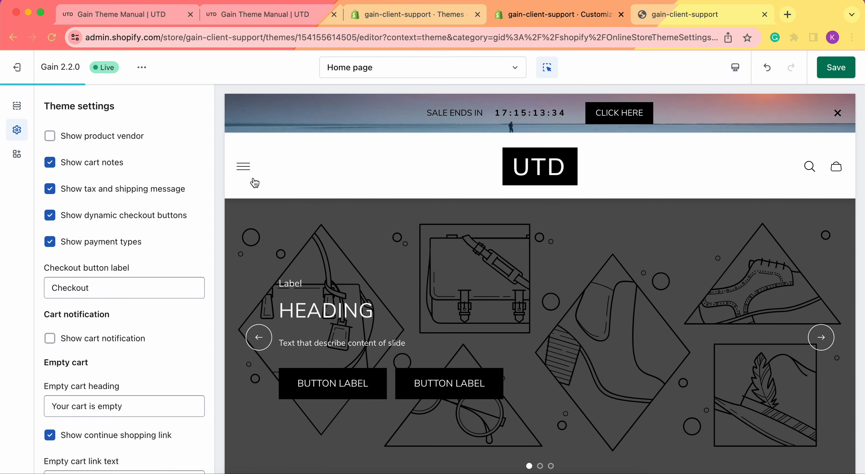
click(835, 67)
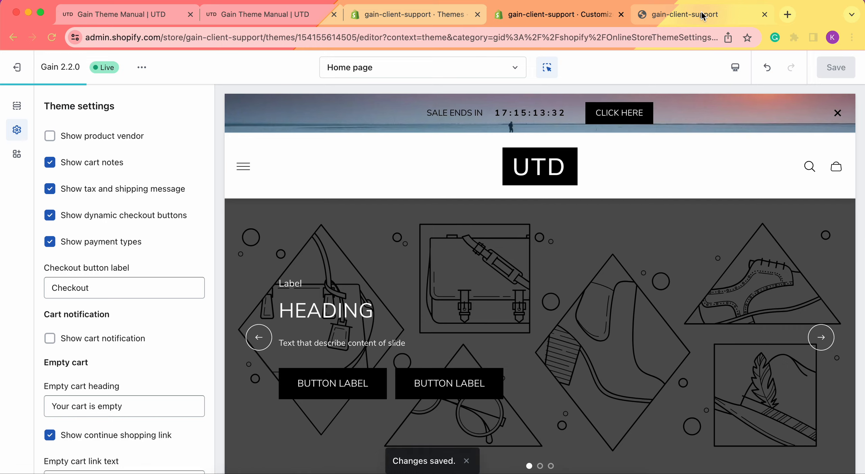
Reload the storefront and examine the payment icons below the checkout button in the cart drawer.
click(702, 15)
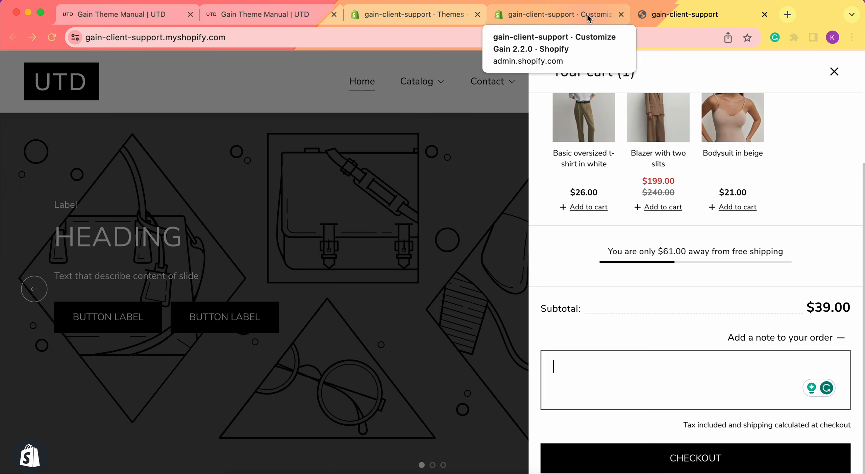
key(super+r)
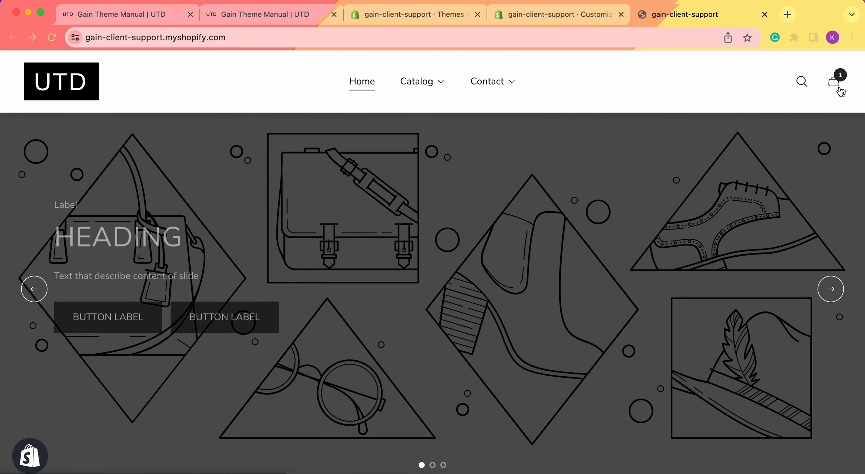
click(839, 88)
scroll(699, 385, down, 4)
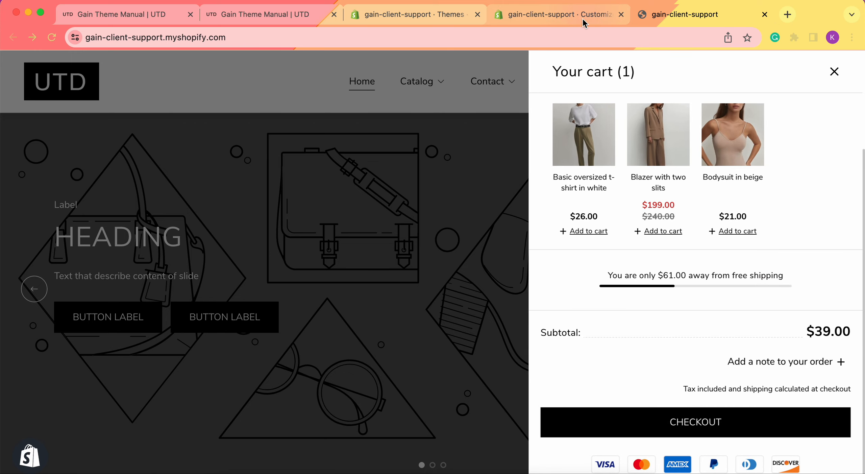
Return to the theme editor and review the checkout button label and cart notification settings.
click(558, 14)
scroll(143, 231, down, 4)
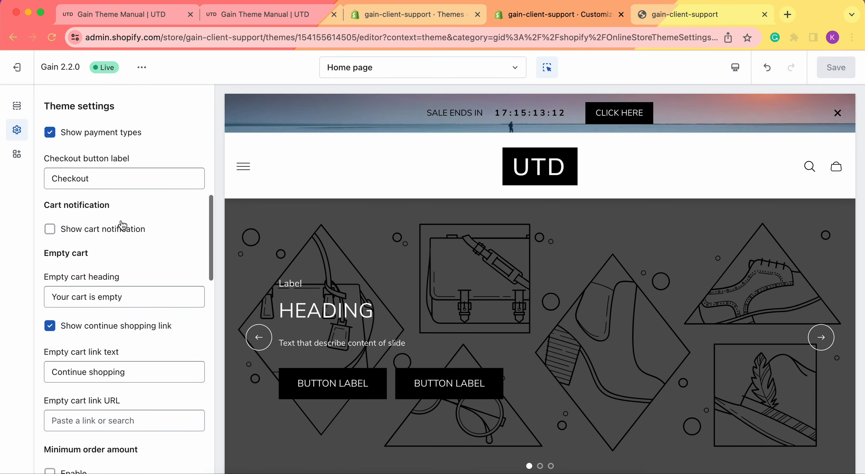
click(108, 176)
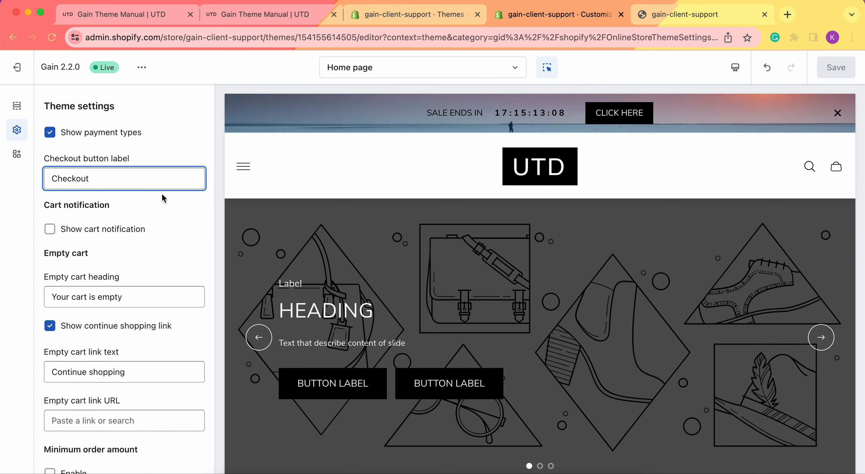
scroll(154, 193, down, 2)
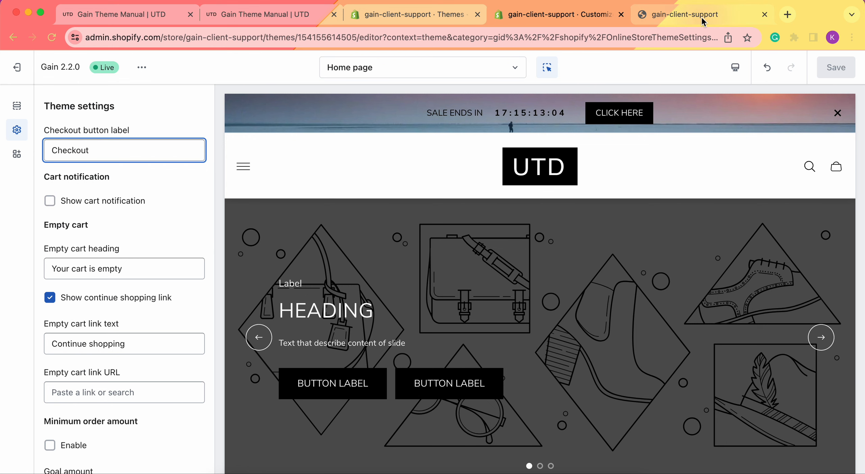
Add the Cream variant of the Angora wool mix hat to the storefront cart and examine how the cart responds without the notification.
click(713, 4)
click(833, 73)
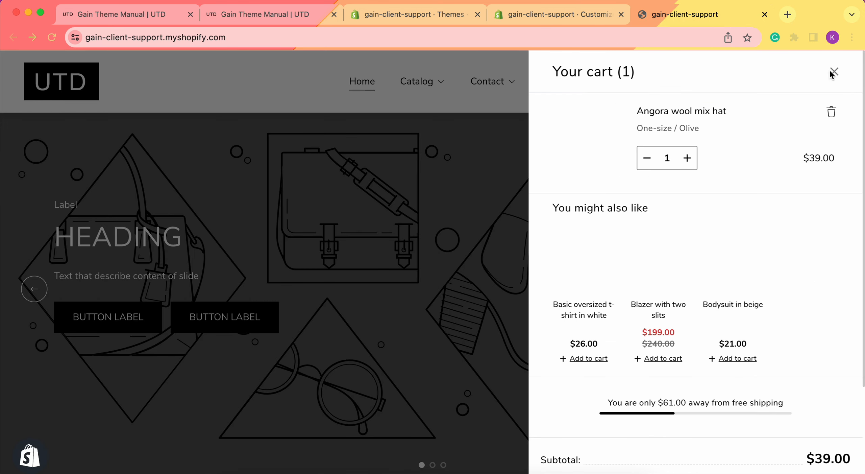
scroll(497, 295, down, 10)
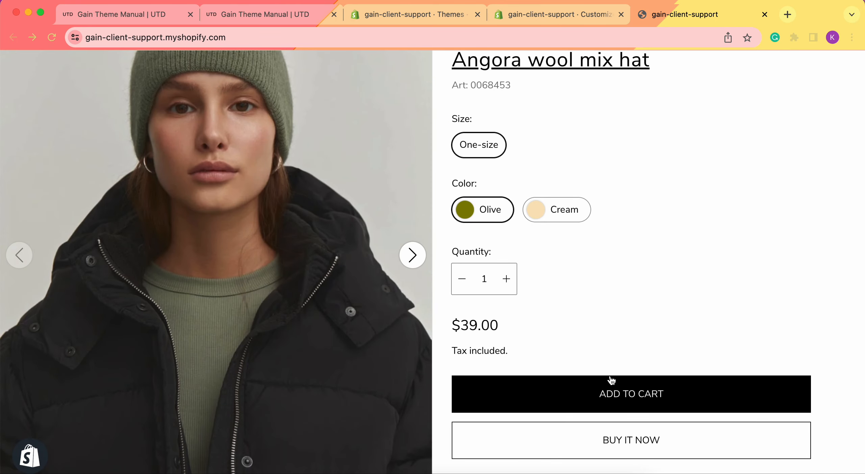
click(561, 209)
click(622, 392)
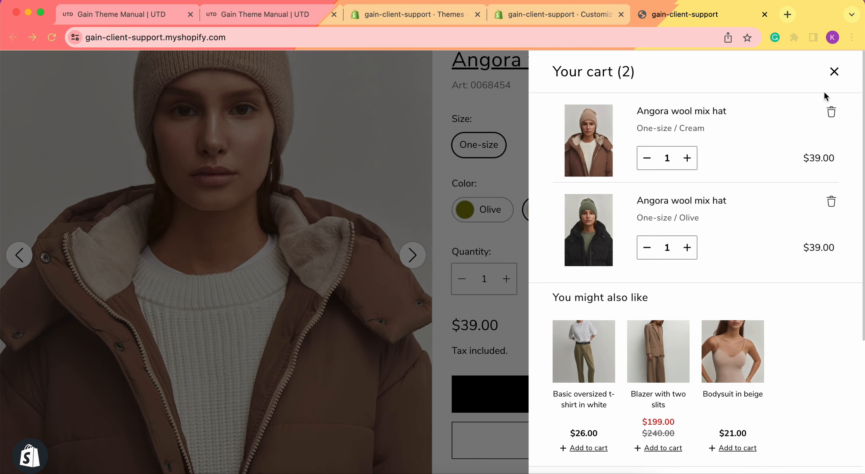
click(834, 72)
Enable Show cart notification in the theme editor's Cart settings and save the change.
click(551, 13)
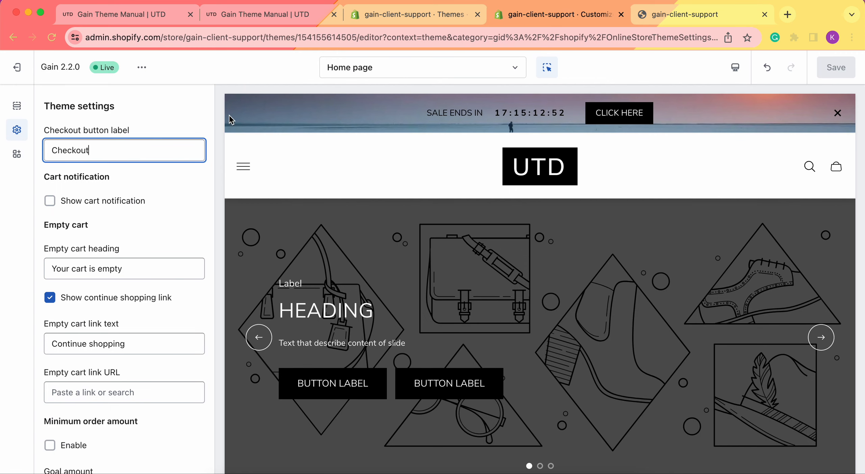
click(49, 200)
click(832, 71)
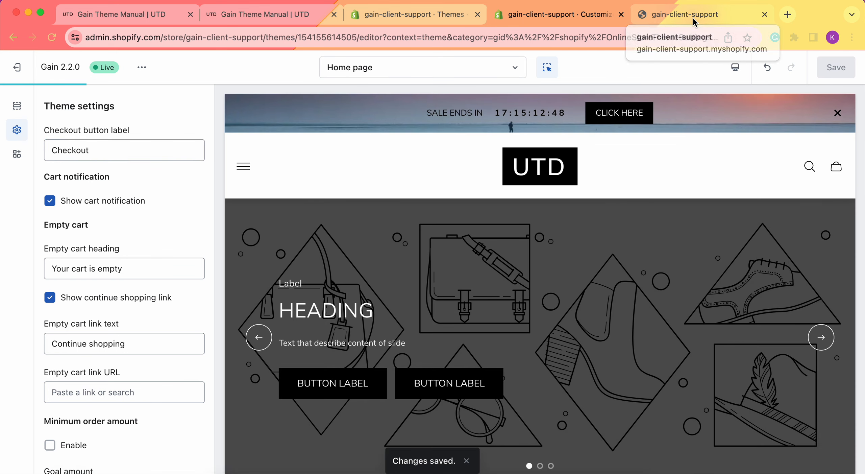
Reload the storefront and add the Cream Angora wool mix hat to the cart to examine the cart notification.
click(692, 18)
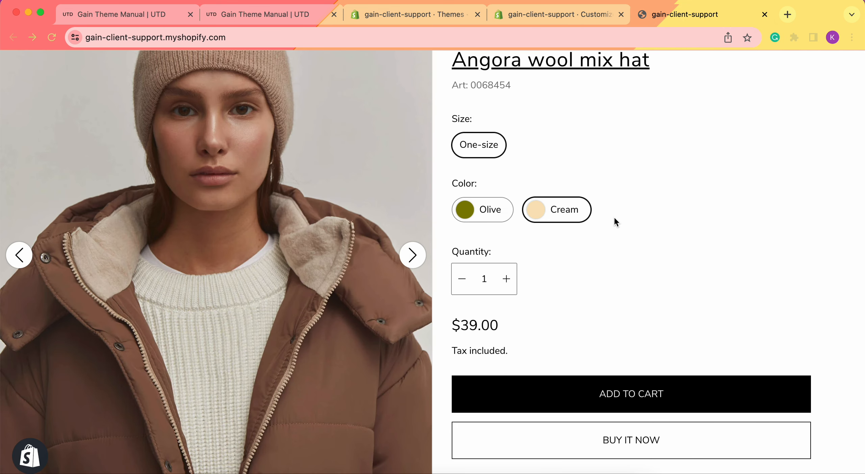
click(597, 393)
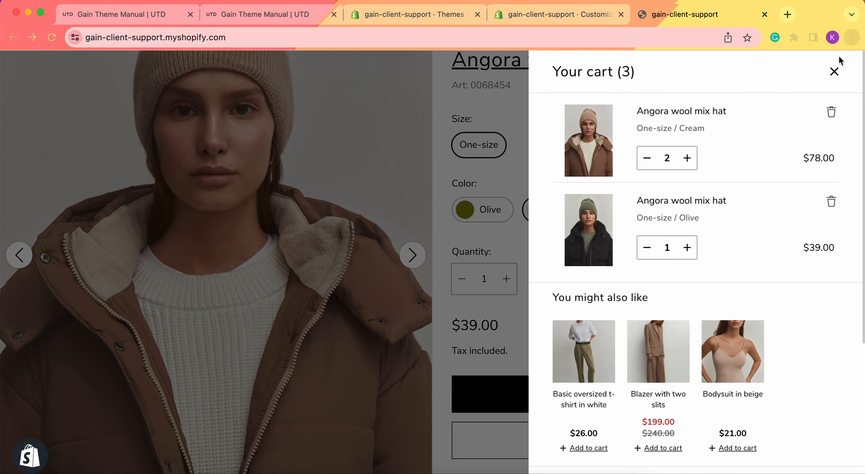
click(834, 71)
key(super+r)
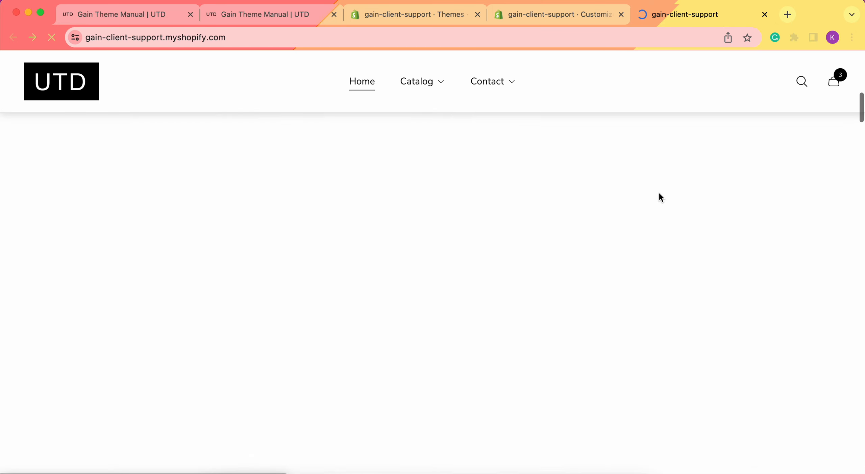
click(557, 218)
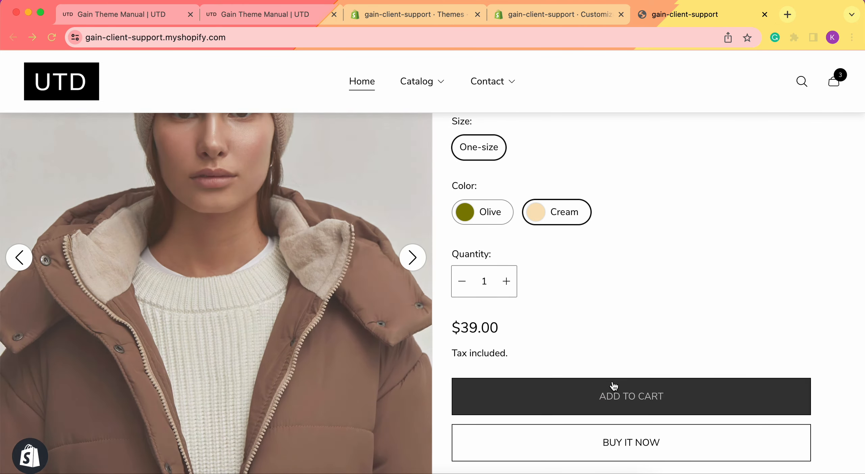
click(615, 385)
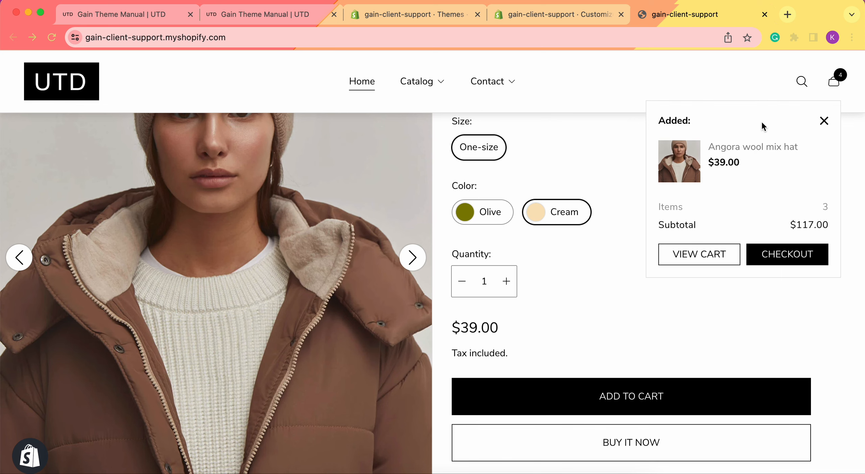
Return to the theme editor and review the Empty cart settings below the cart notification option.
click(557, 14)
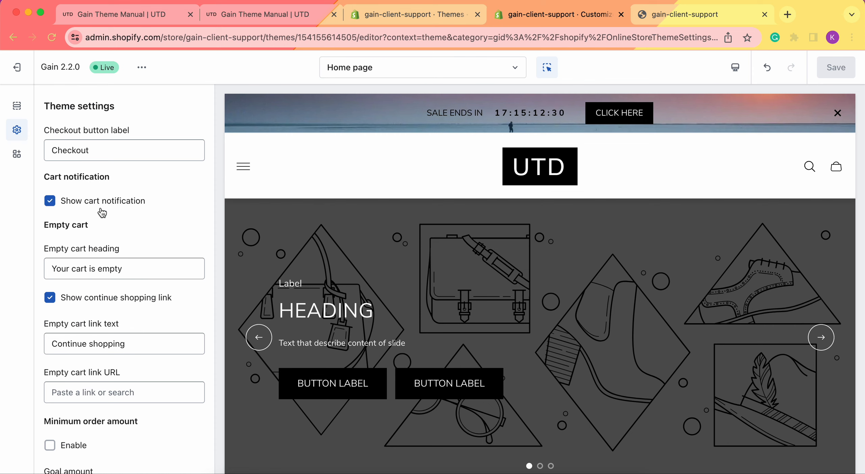
scroll(81, 196, down, 2)
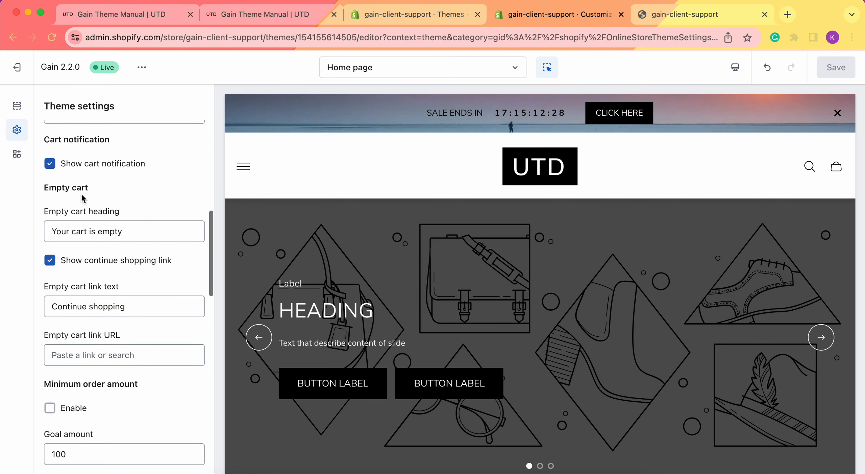
scroll(82, 198, down, 2)
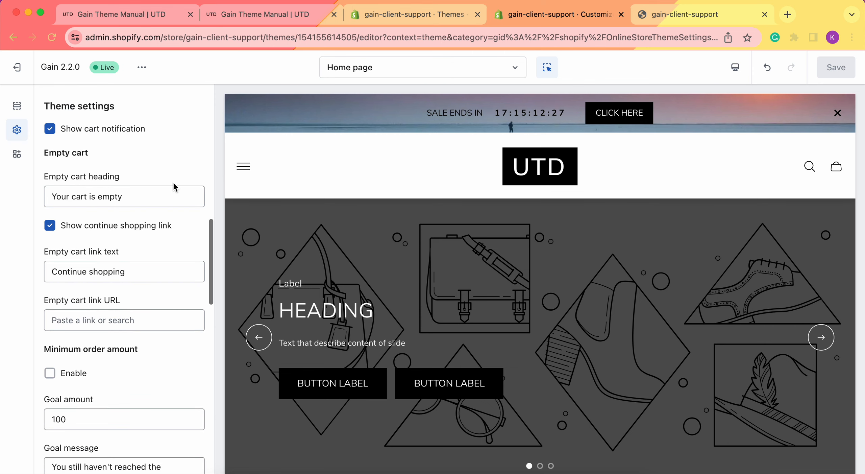
Empty the storefront cart by removing both Angora wool mix hat variants, and close the cart drawer.
click(729, 11)
click(838, 78)
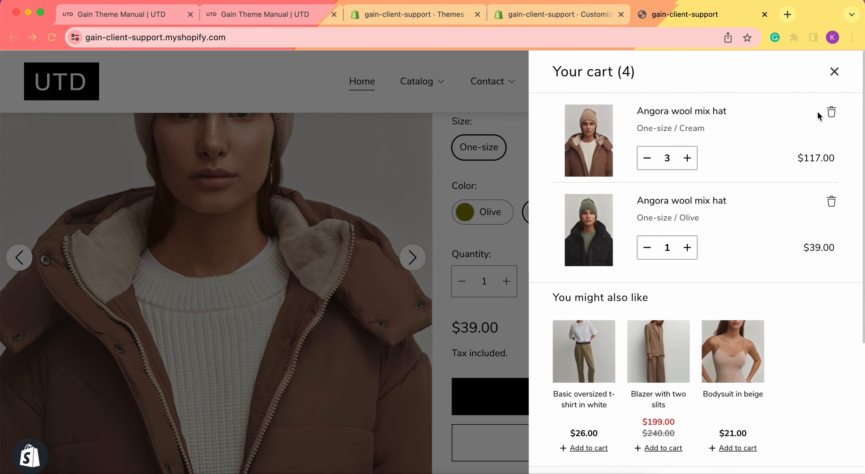
click(831, 109)
click(832, 115)
click(838, 71)
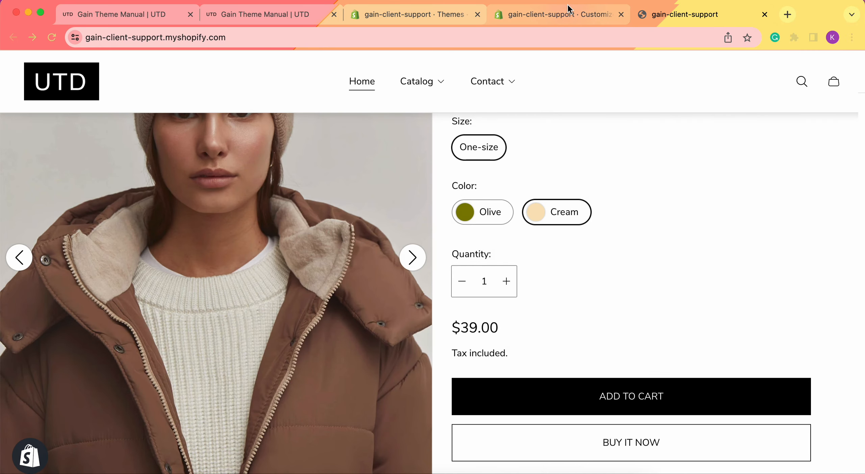
Compare the empty cart heading and continue shopping link settings in the theme editor with the empty cart drawer on the storefront.
click(560, 14)
scroll(57, 230, down, 1)
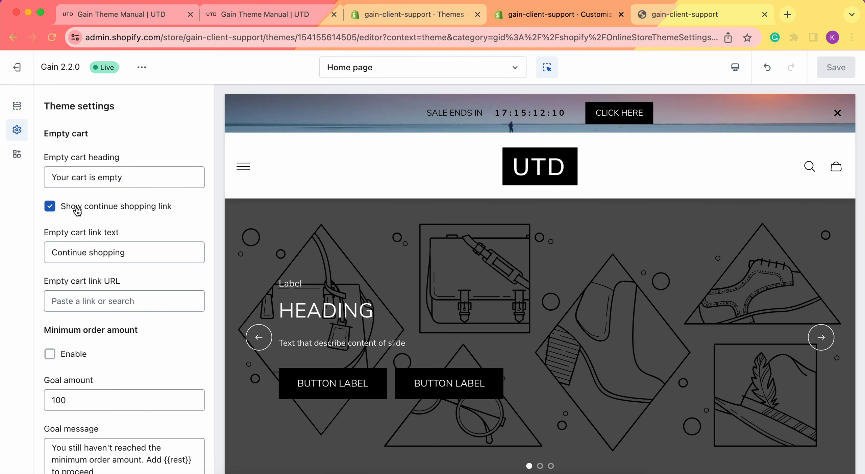
click(682, 15)
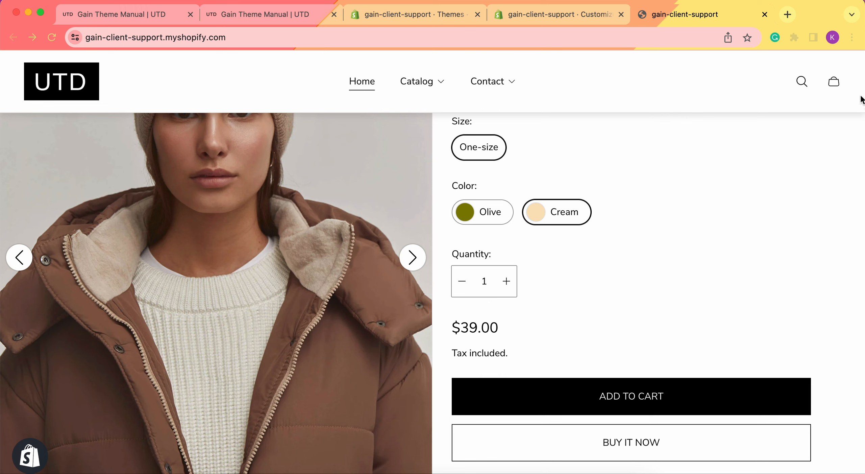
click(835, 82)
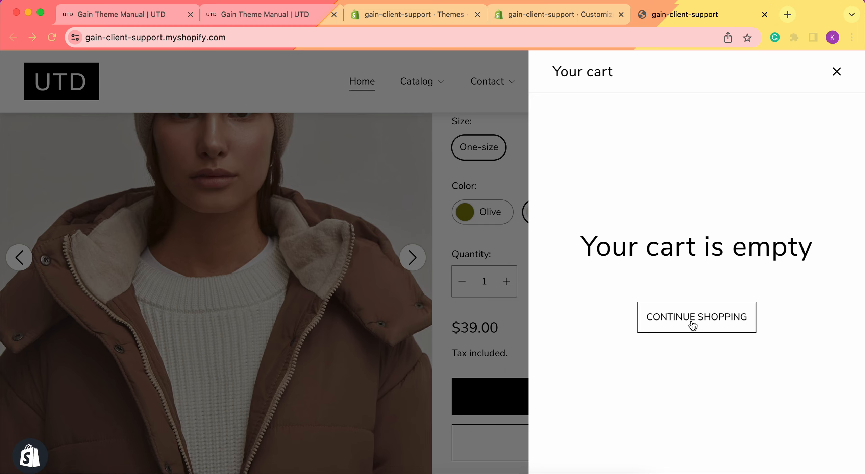
click(596, 22)
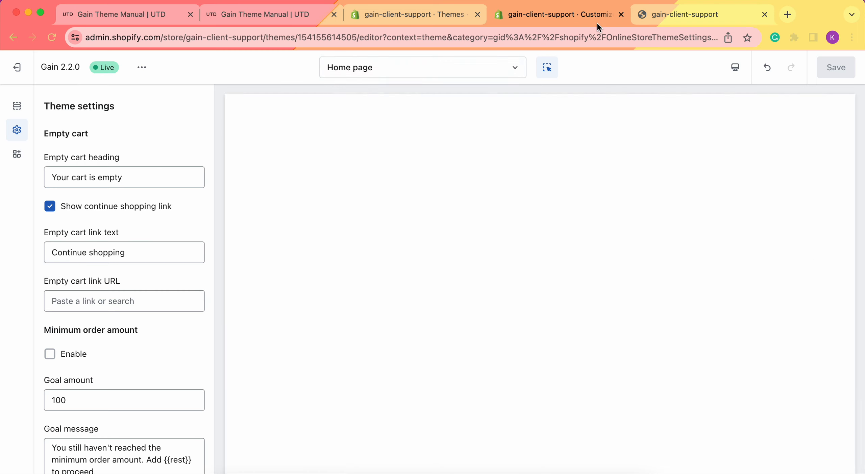
scroll(115, 194, down, 2)
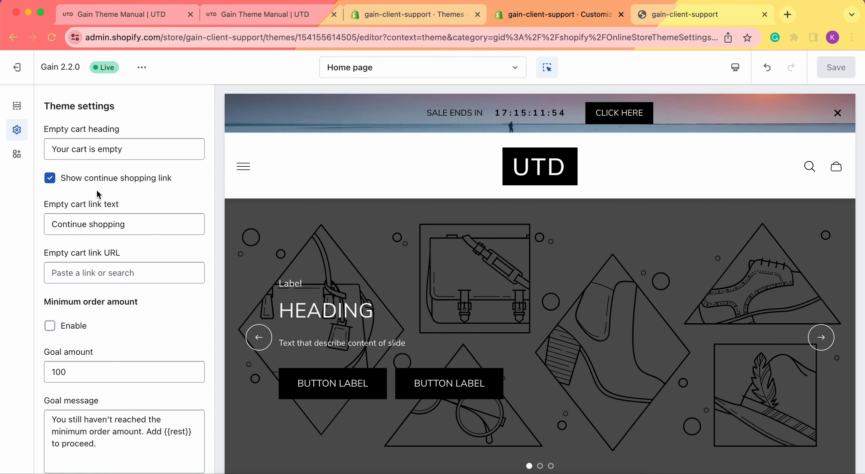
scroll(96, 189, up, 1)
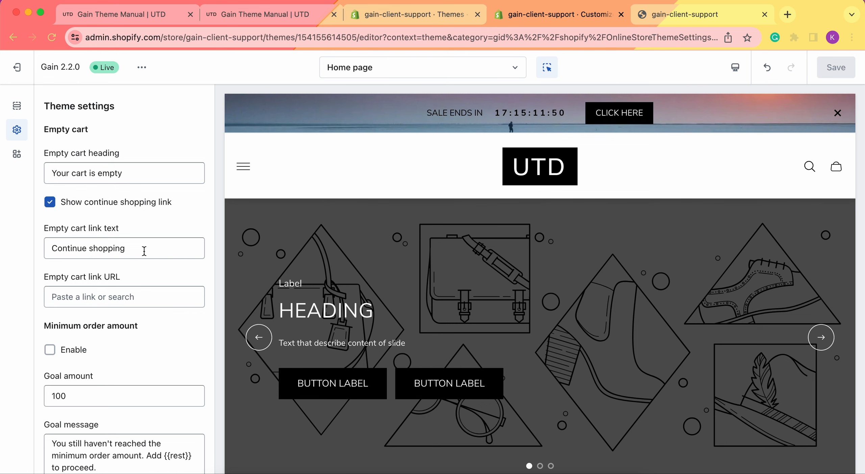
click(661, 16)
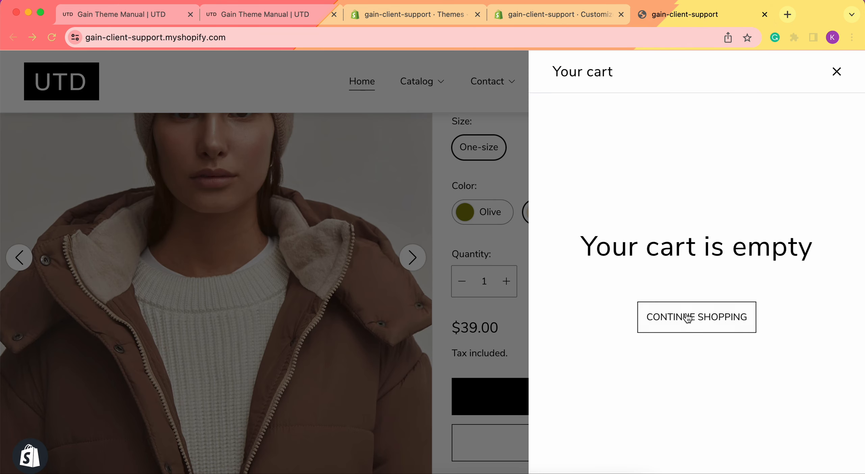
Set the Empty cart link URL to All products in the theme editor and save the change.
click(580, 12)
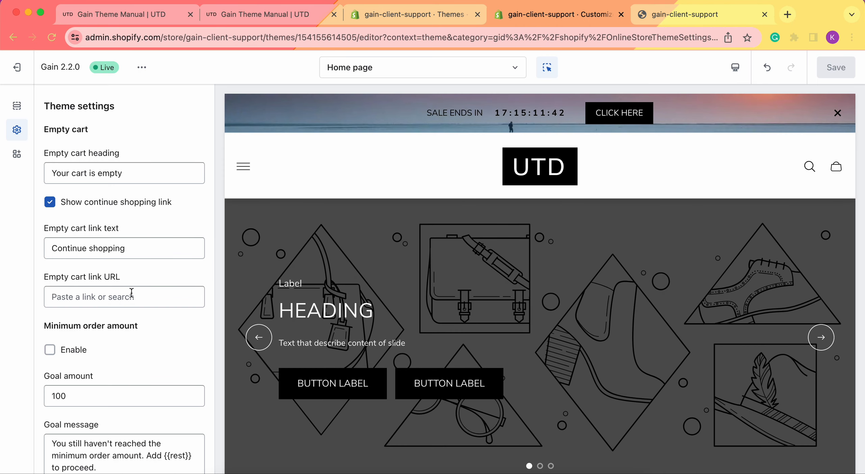
scroll(79, 290, down, 1)
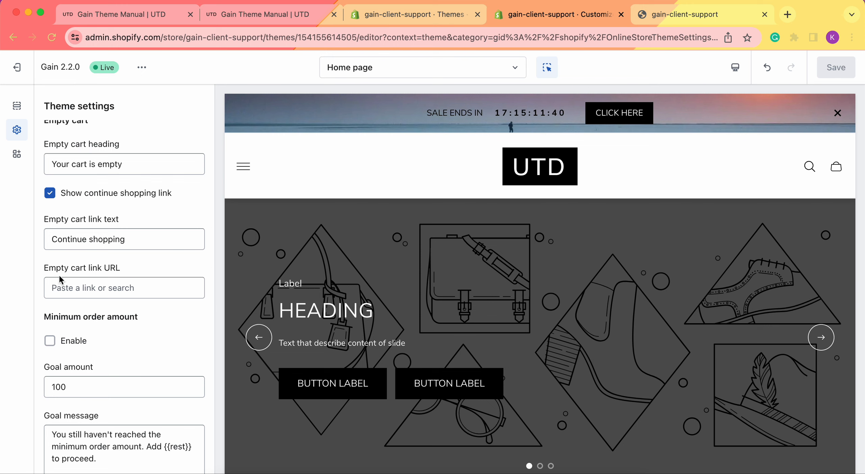
click(108, 286)
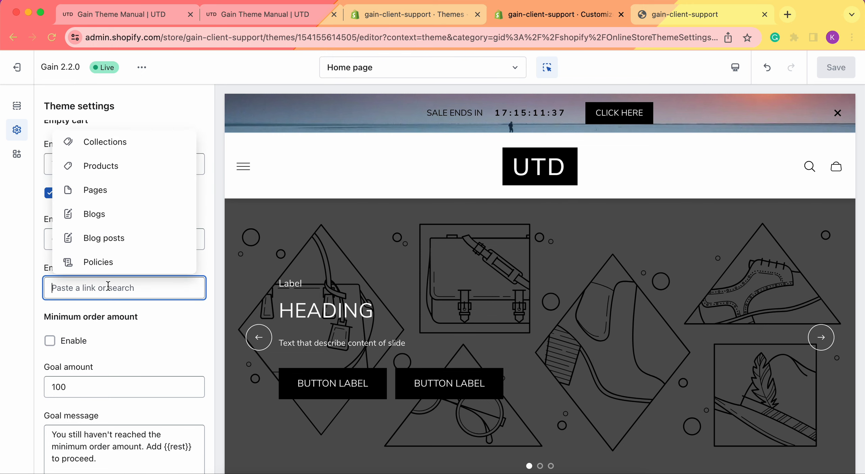
click(120, 165)
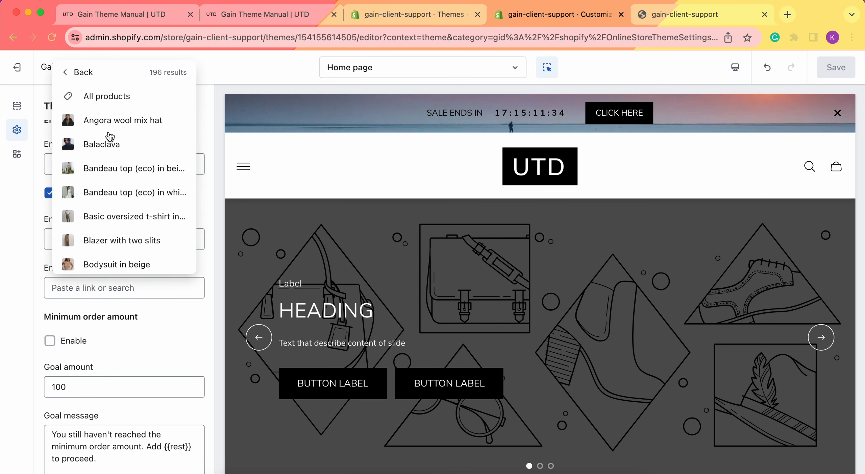
click(105, 95)
click(836, 67)
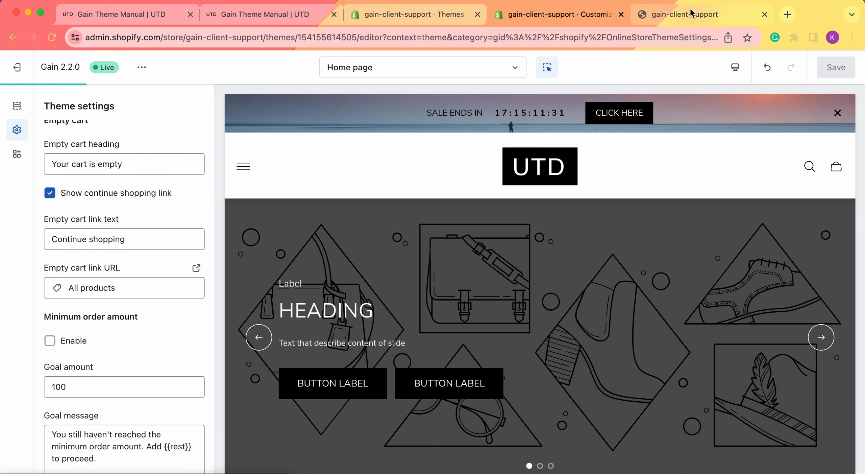
Reload the storefront, open the empty cart drawer and follow the Continue shopping link to test its destination.
click(690, 14)
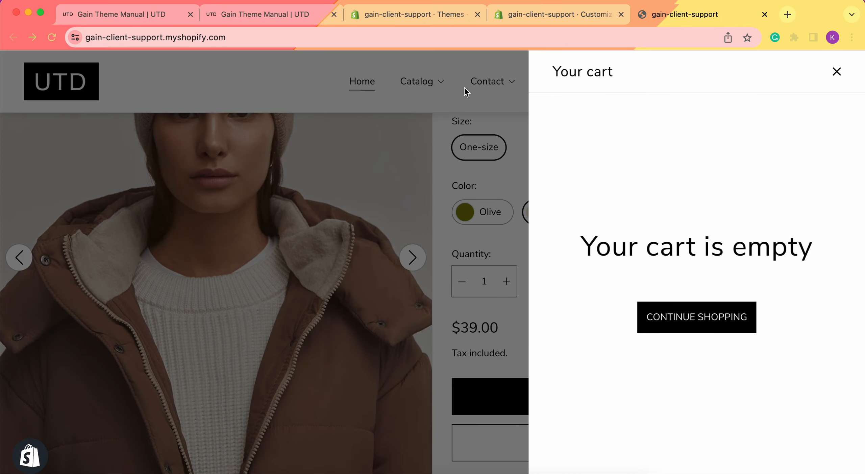
key(super+r)
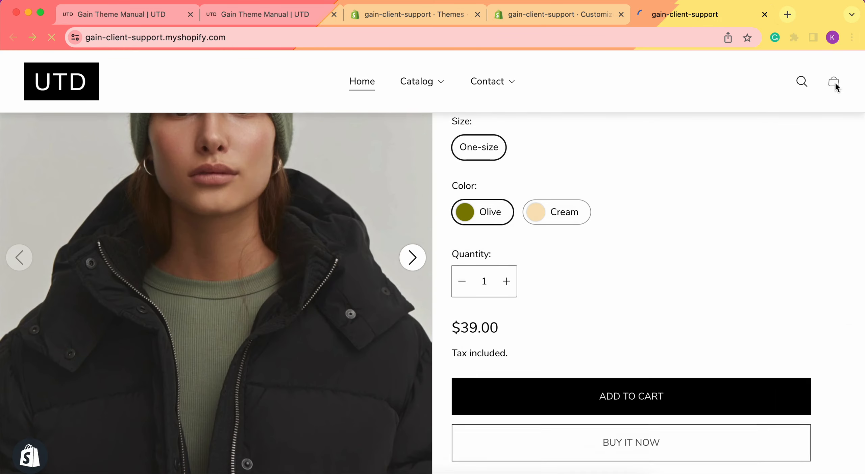
click(834, 81)
click(693, 317)
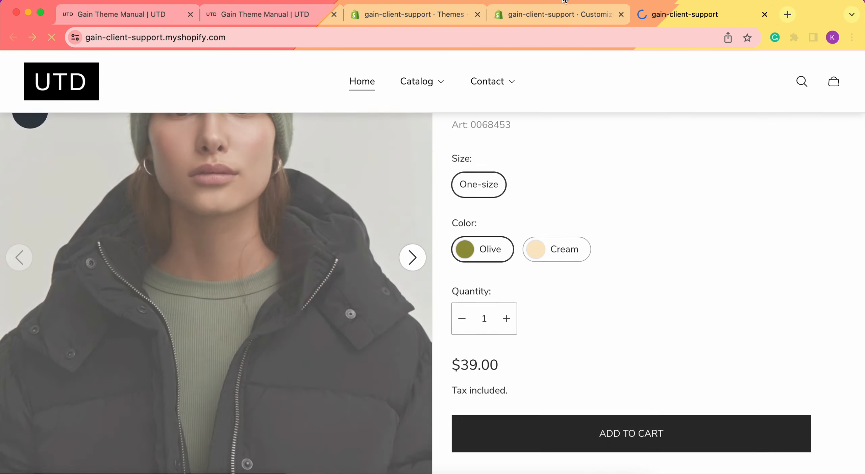
Enable the Minimum order amount option in the theme editor's Cart settings and save the change.
click(552, 15)
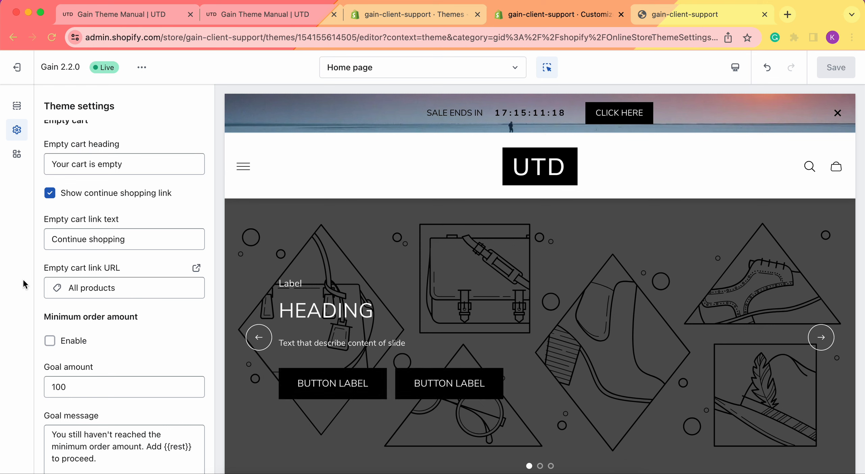
scroll(84, 267, down, 5)
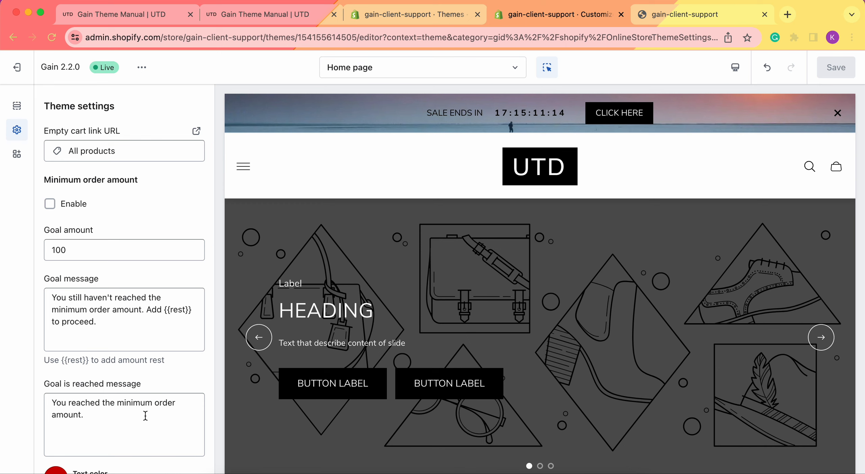
scroll(139, 198, down, 2)
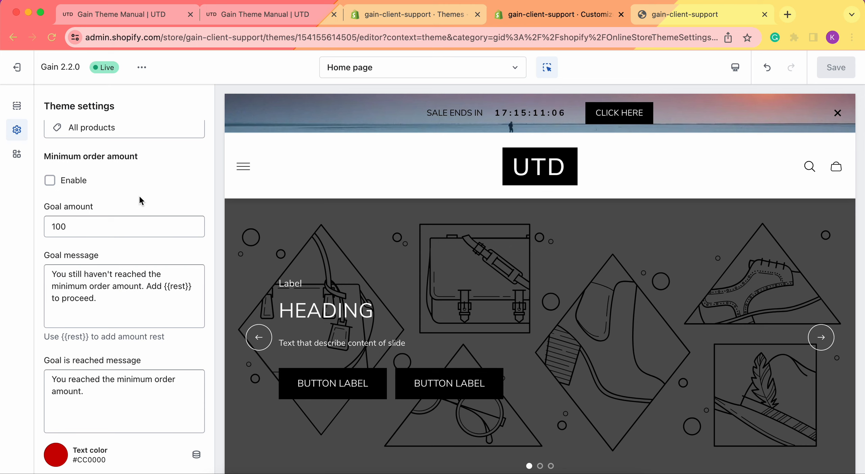
click(50, 180)
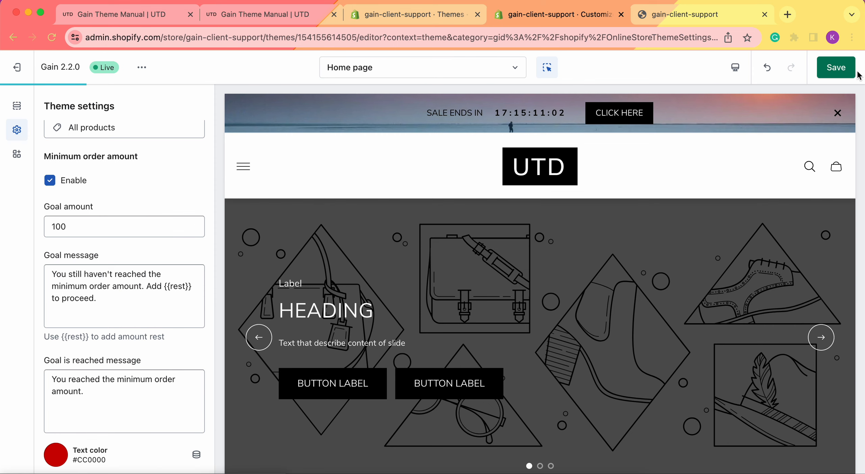
click(836, 67)
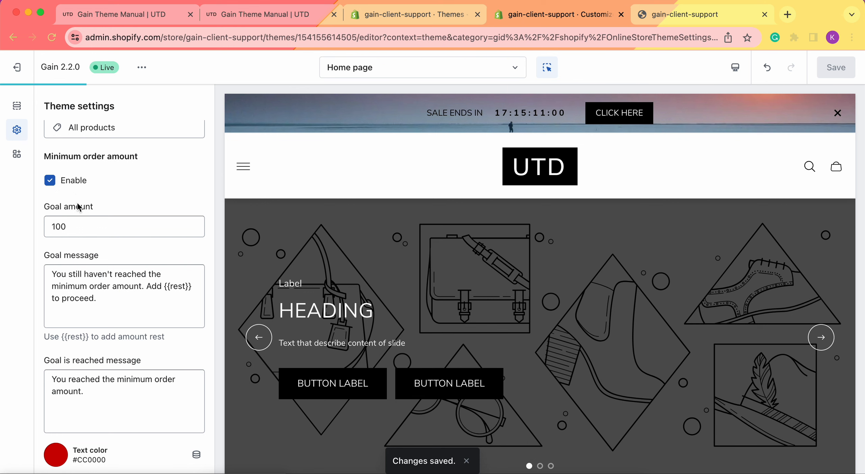
Switch to the storefront and add one olive, one-size Angora wool mix hat to the cart to test the minimum order amount.
scroll(57, 206, down, 2)
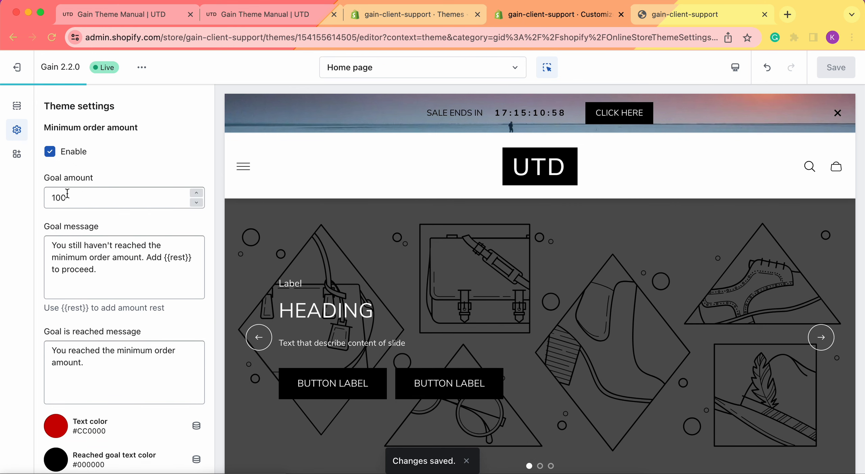
click(662, 13)
click(561, 15)
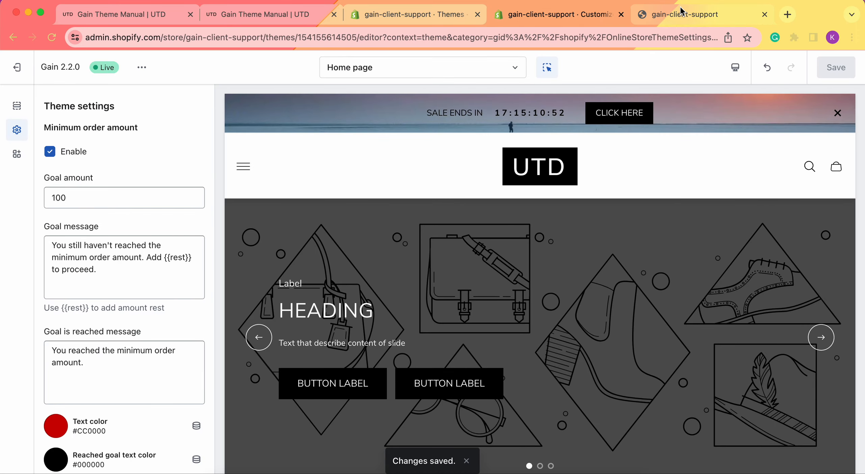
click(681, 12)
scroll(633, 174, up, 5)
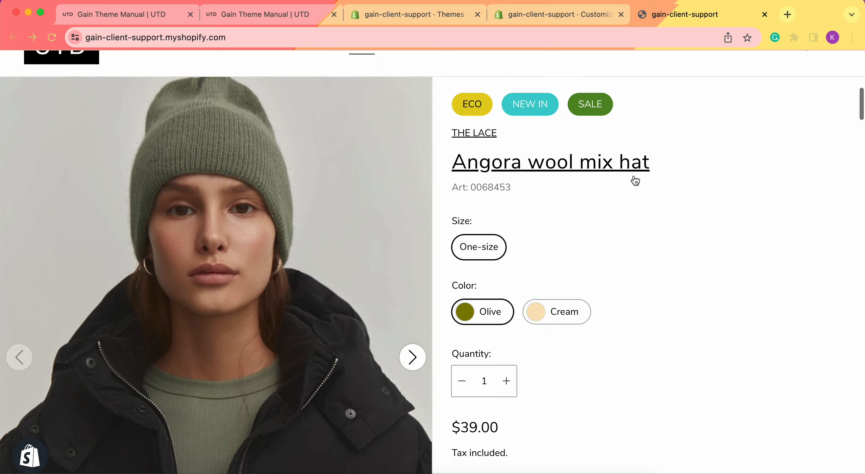
scroll(573, 288, down, 3)
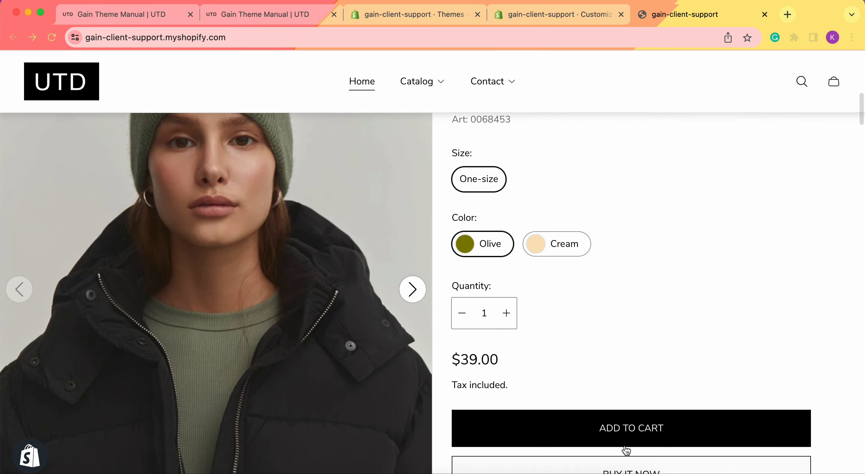
click(630, 428)
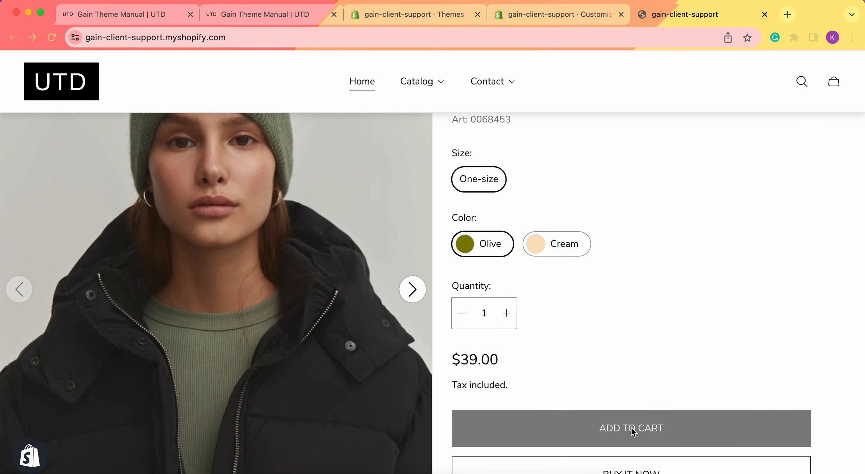
Examine the storefront cart drawer's checkout area for the minimum order amount message.
click(836, 82)
scroll(716, 174, down, 3)
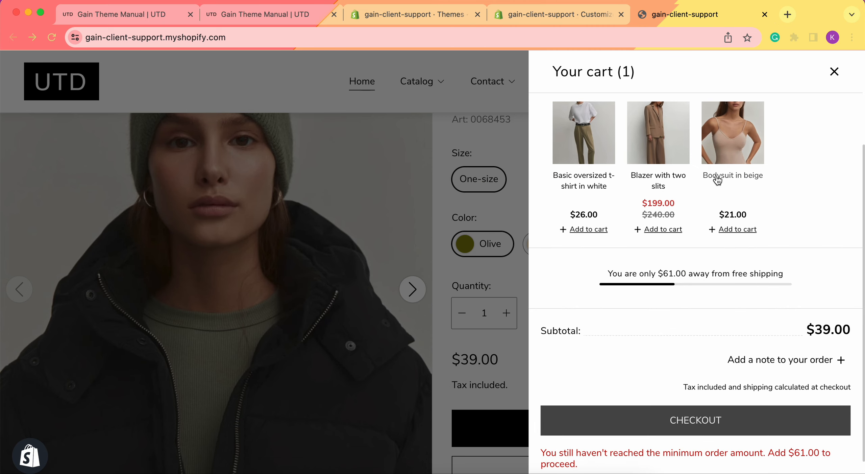
scroll(717, 179, down, 1)
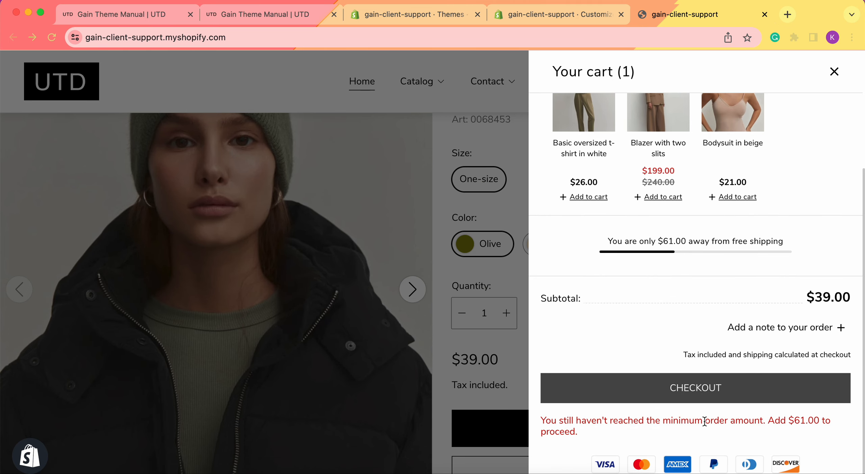
Disable the Minimum order amount option in the theme editor's Cart settings and save the change.
click(604, 16)
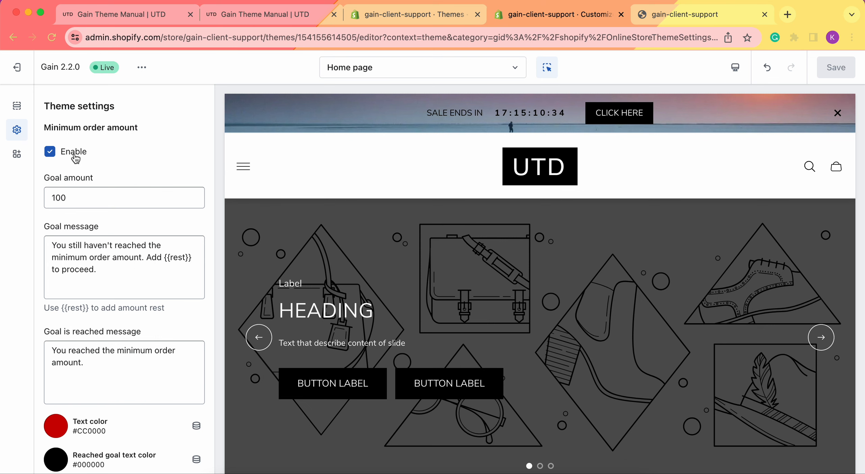
click(61, 153)
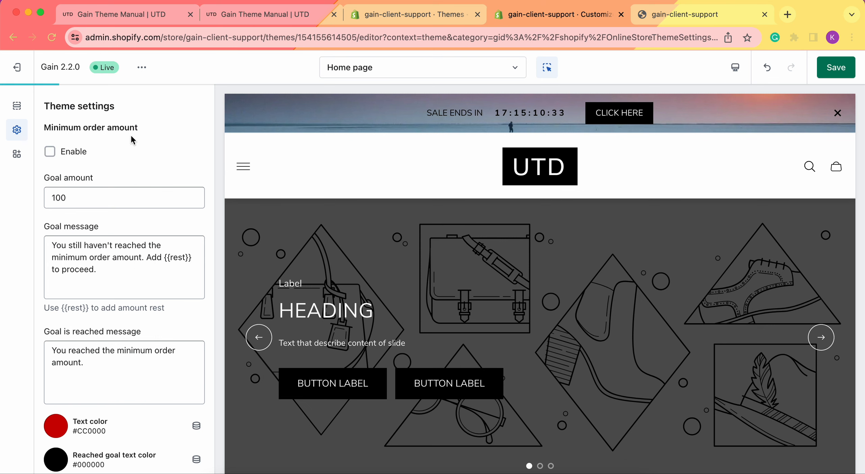
click(842, 68)
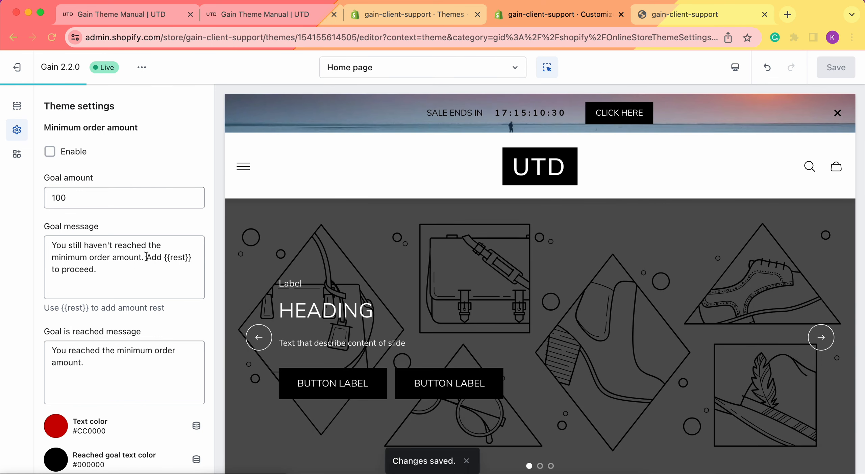
Review the Cart settings in the theme editor and the general cart settings in the Gain Theme Manual's Cart section.
scroll(146, 256, up, 1)
scroll(146, 256, up, 8)
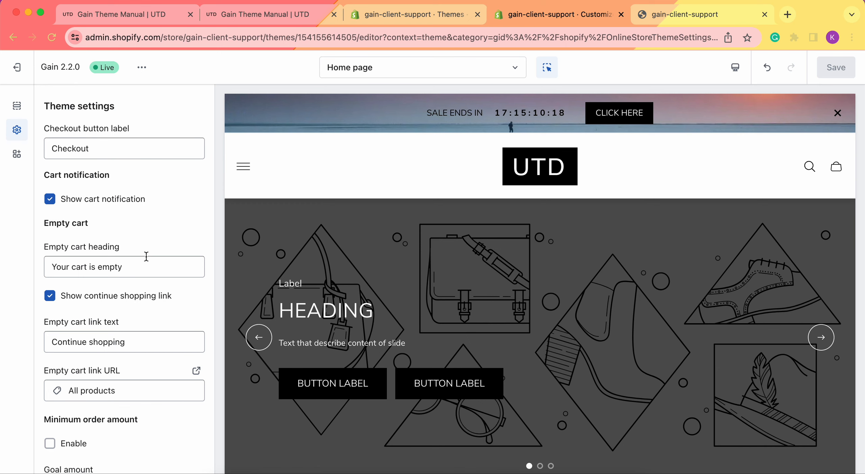
click(269, 21)
scroll(453, 204, up, 2)
scroll(453, 204, down, 1)
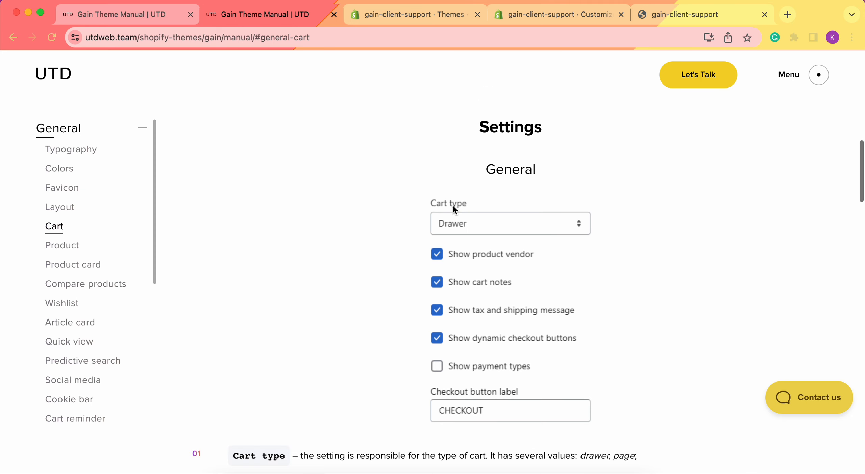
scroll(618, 234, down, 2)
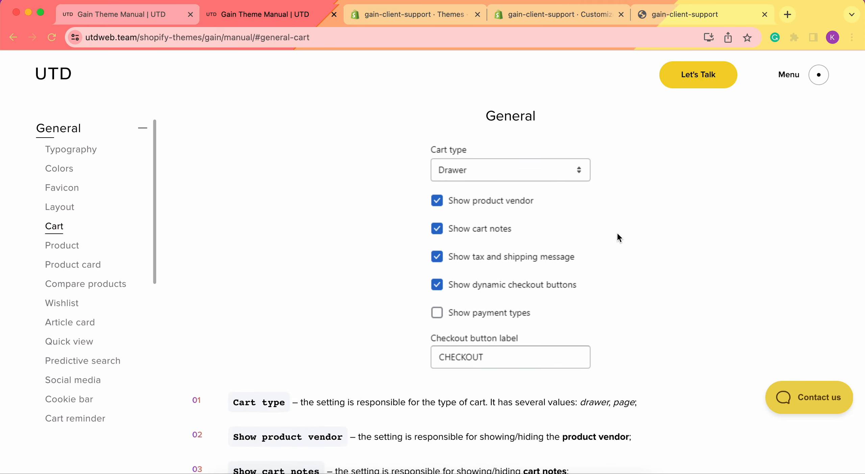